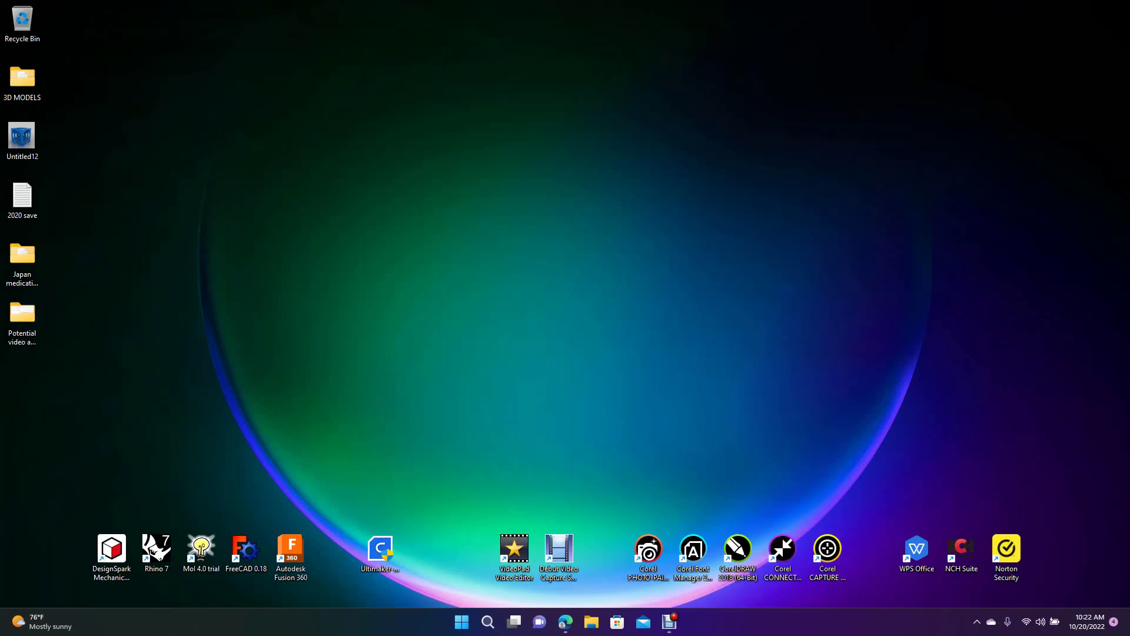
Step: Launch DesignSpark Mechanical and open a new blank design
double_click(119, 545)
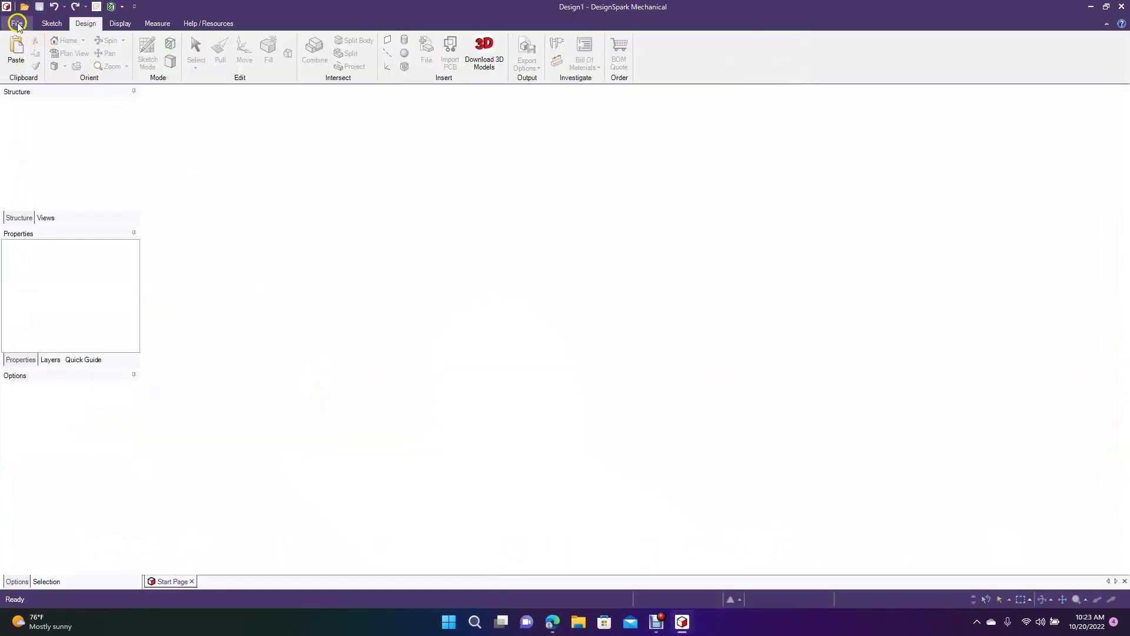
left_click(17, 23)
mouse_move(25, 45)
left_click(97, 57)
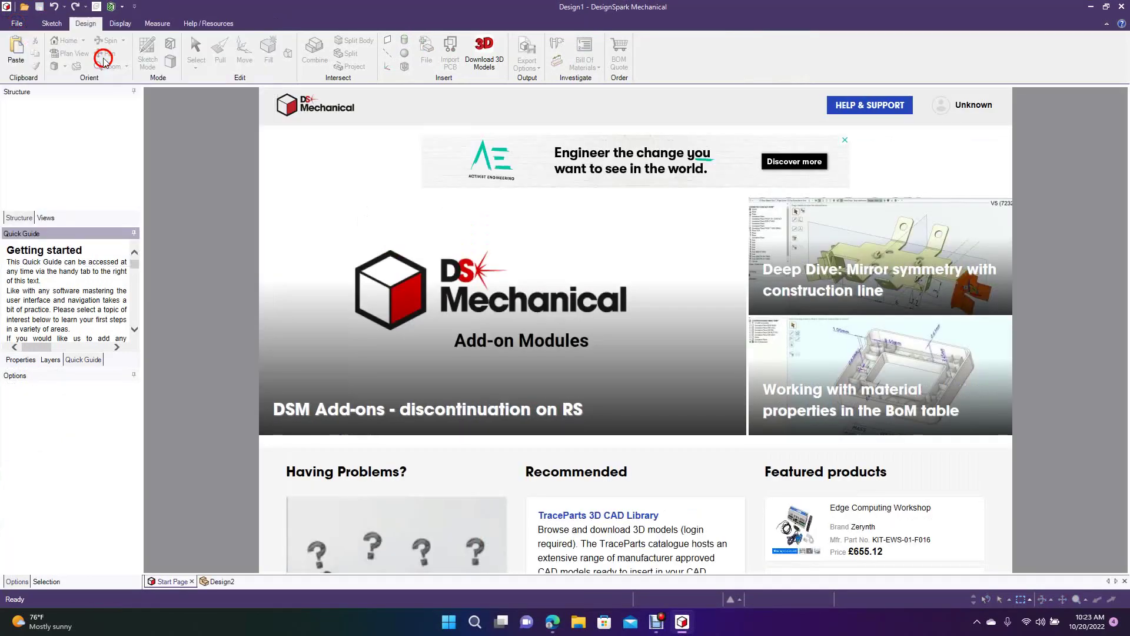
left_click(223, 585)
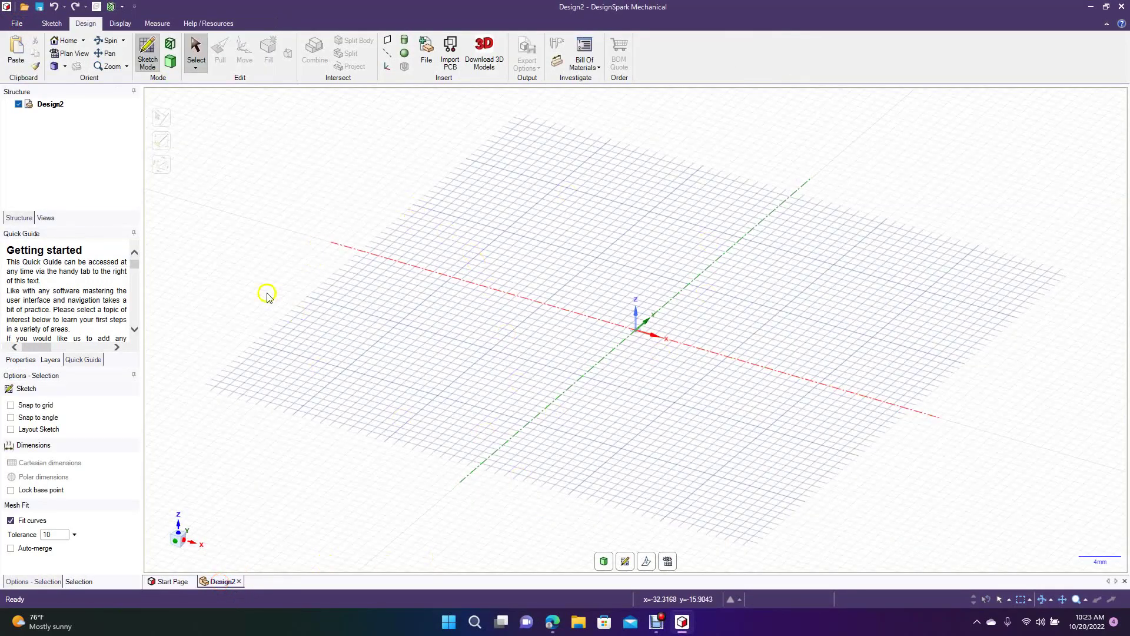
Step: In plan view, sketch two 20 mm diameter circles centred on the X axis, one on each side of the origin
left_click(668, 561)
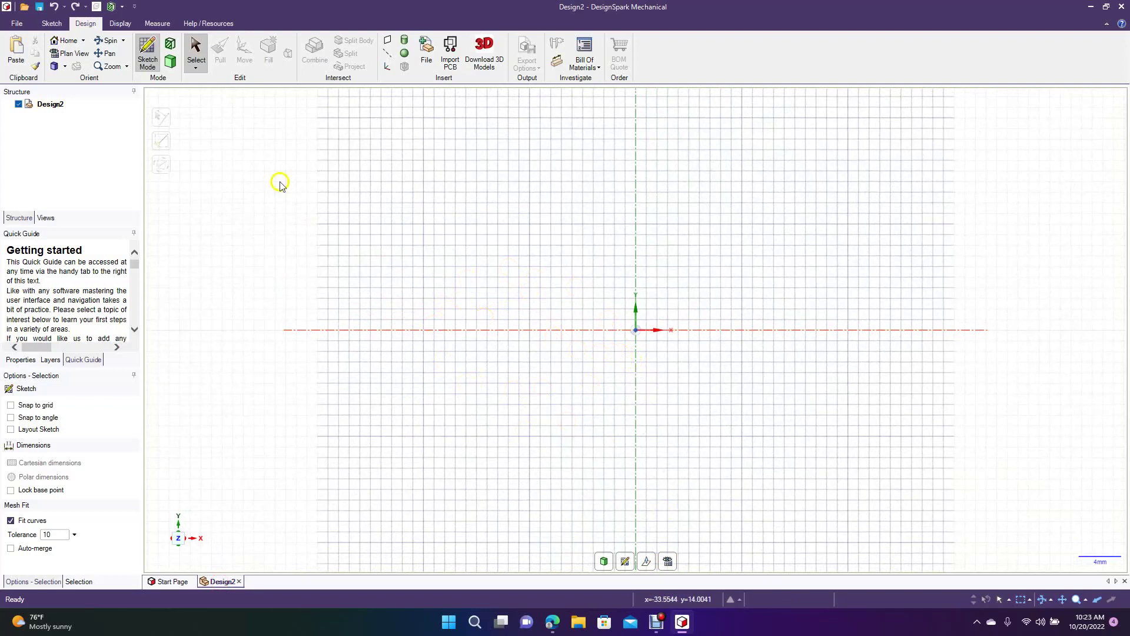
left_click(149, 57)
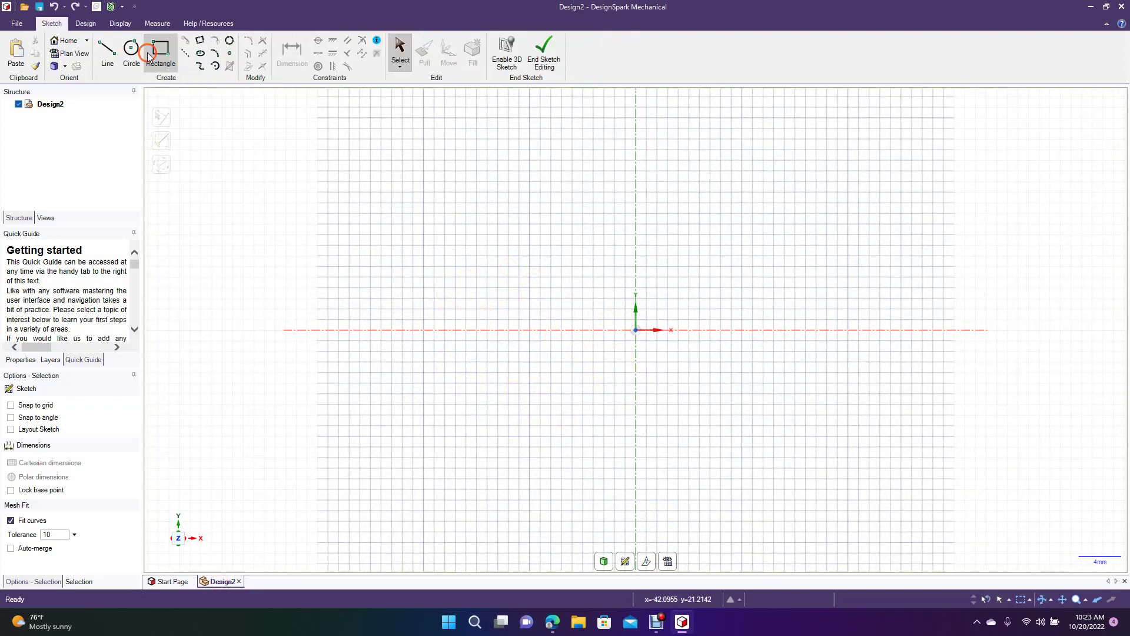
left_click(131, 50)
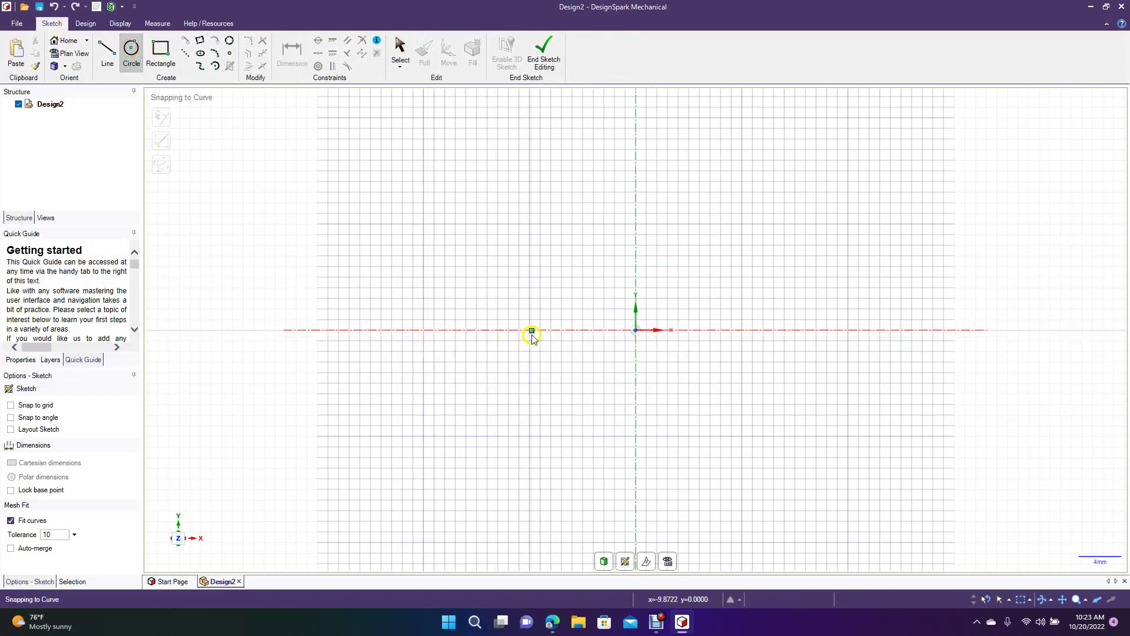
left_click(423, 331)
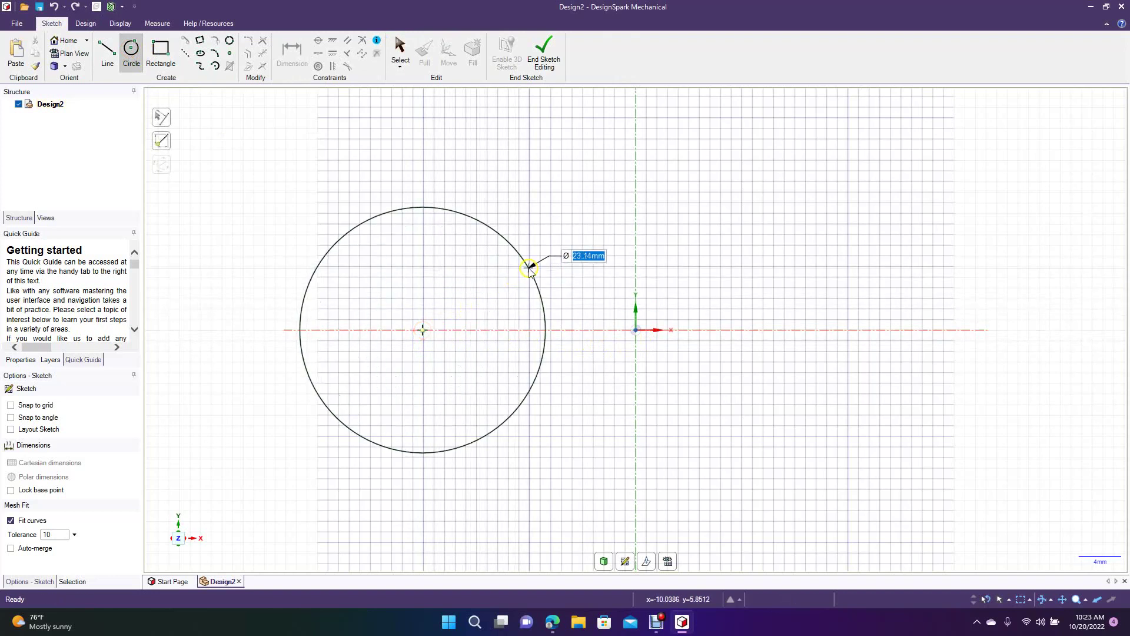
type("20")
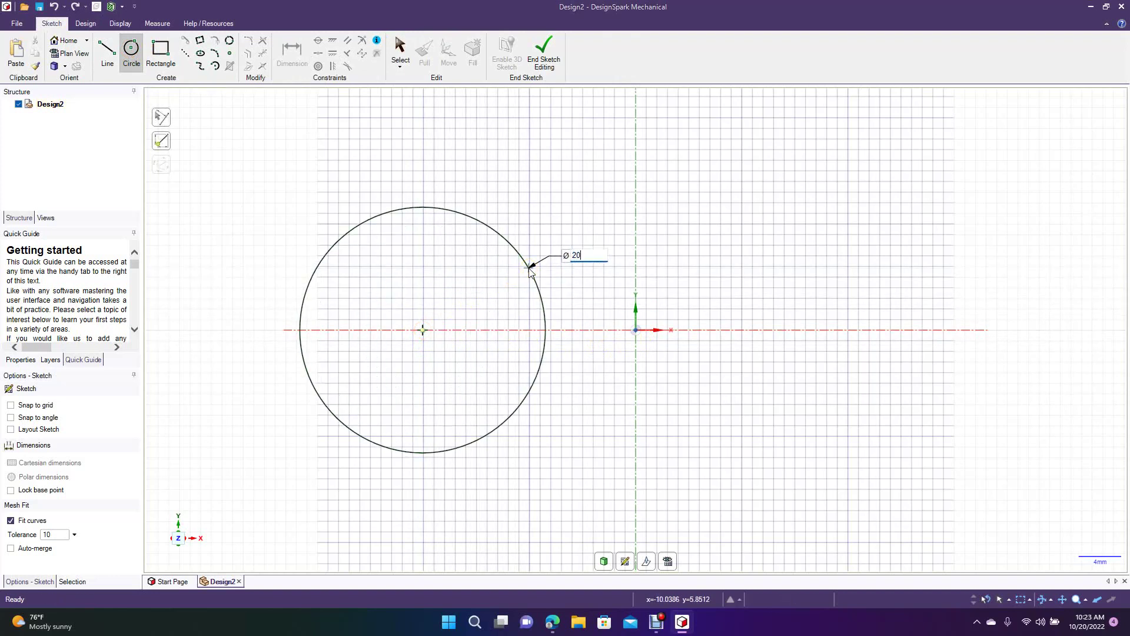
key("Return")
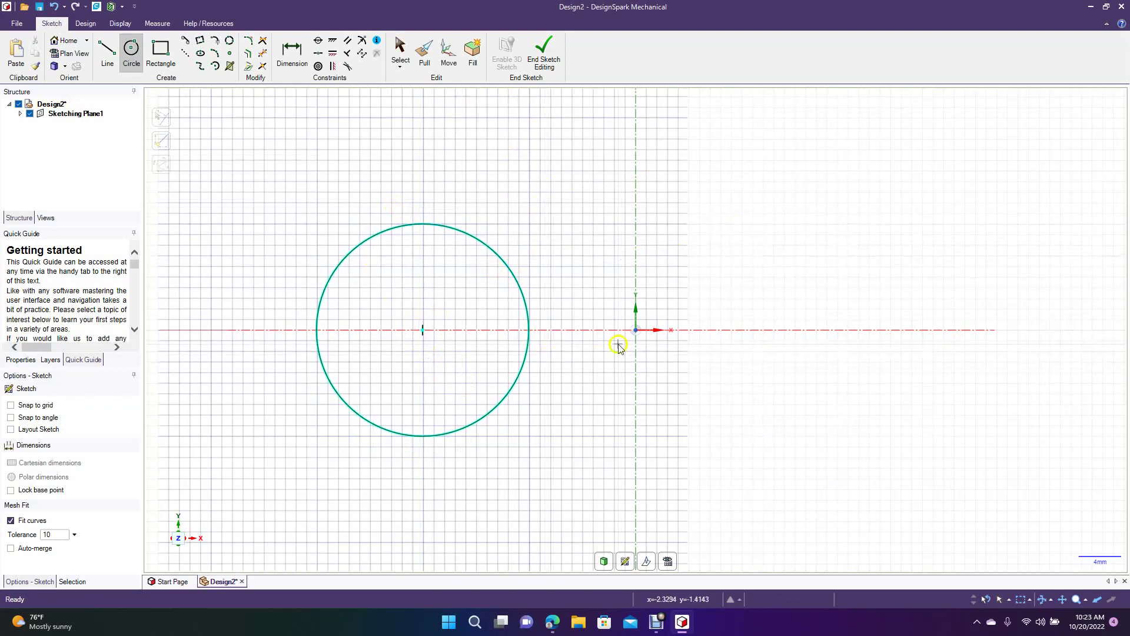
left_click(772, 330)
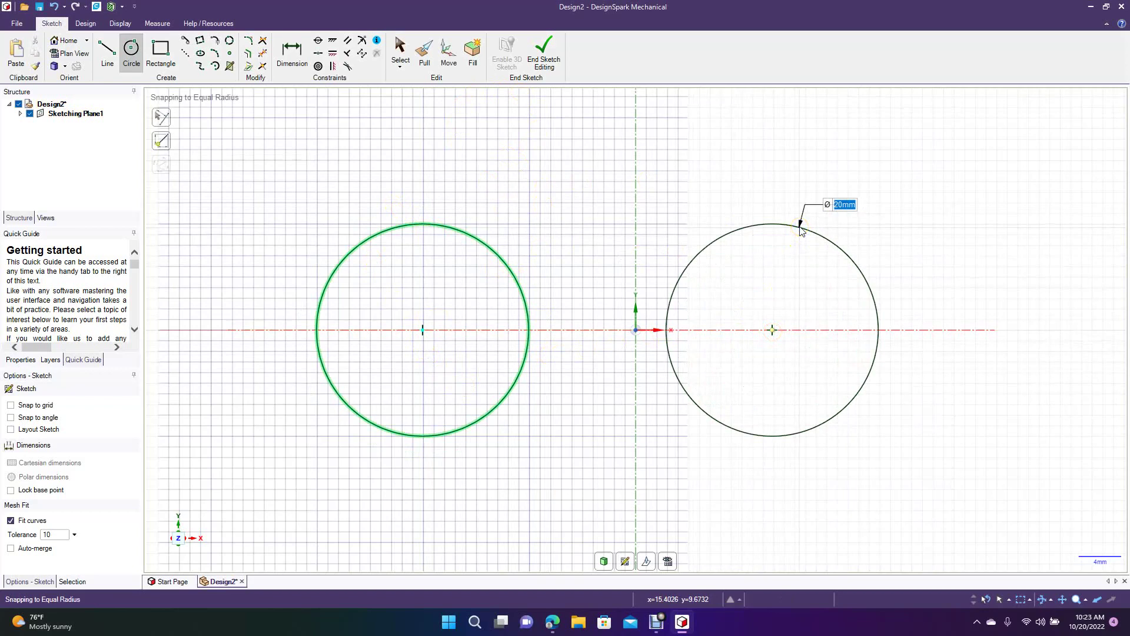
left_click(799, 226)
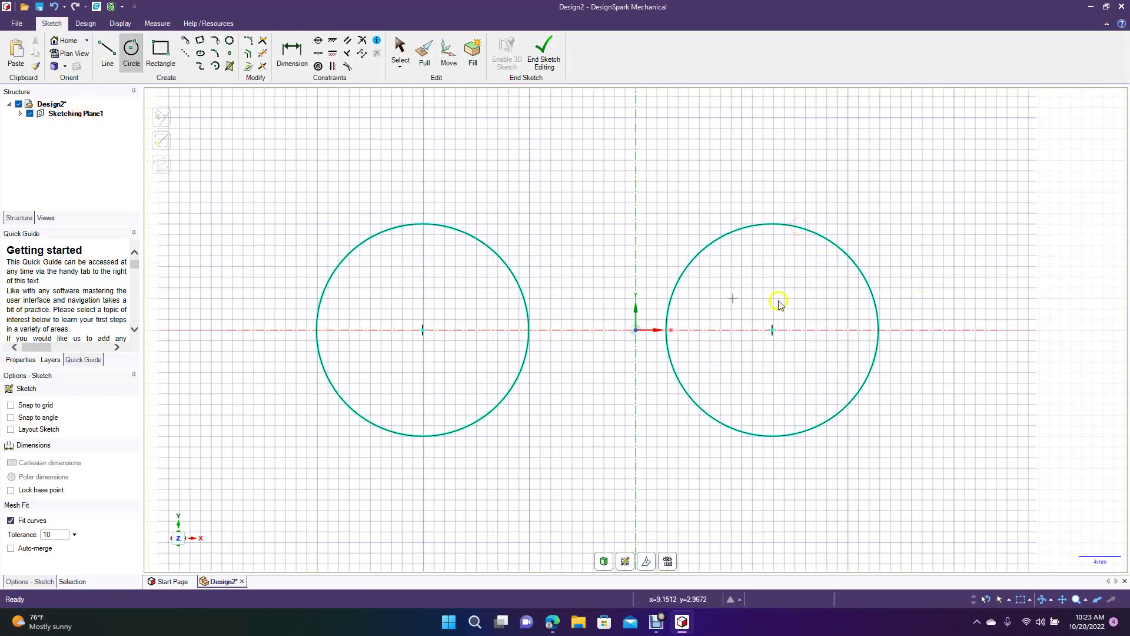
Step: Dimension the distance between the two circle centres above the circles and set it to 30 mm
left_click(294, 59)
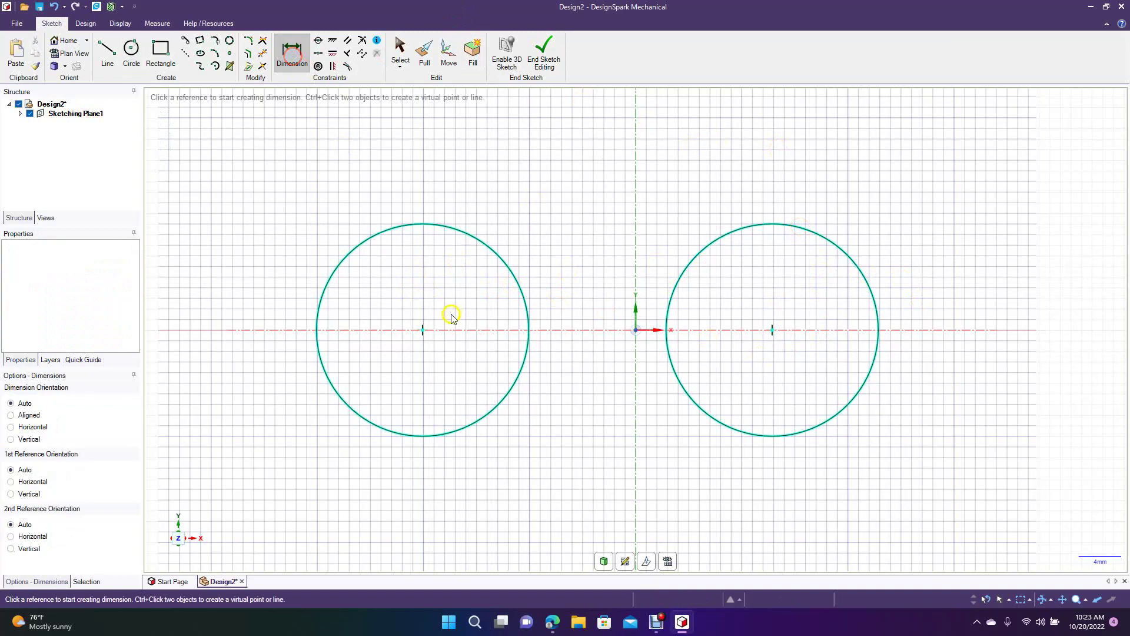
left_click(423, 331)
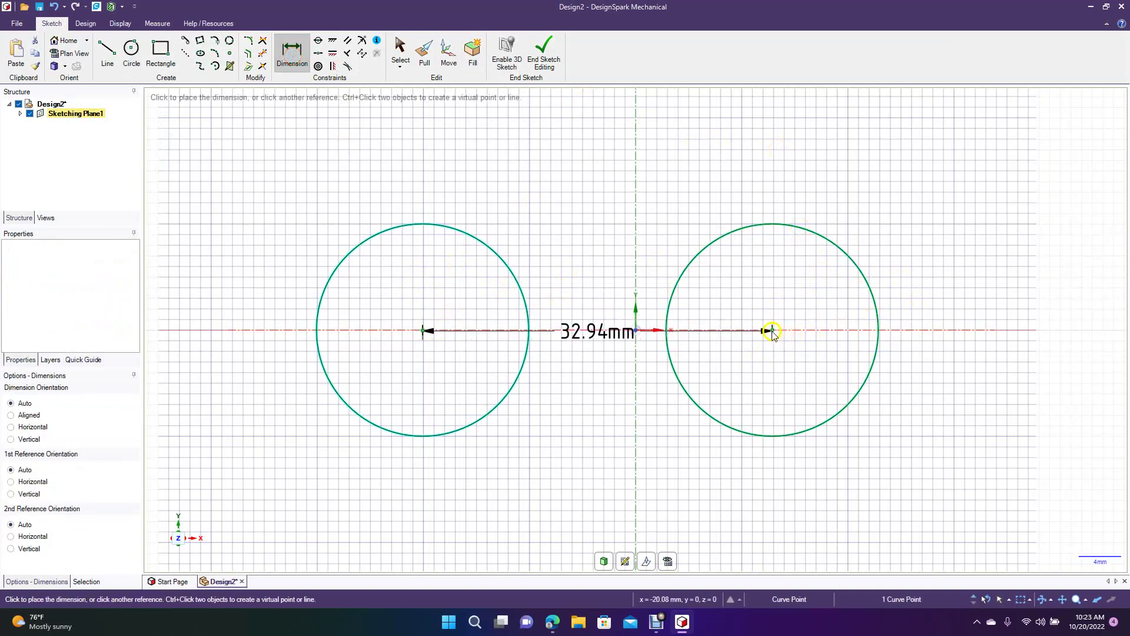
left_click(772, 330)
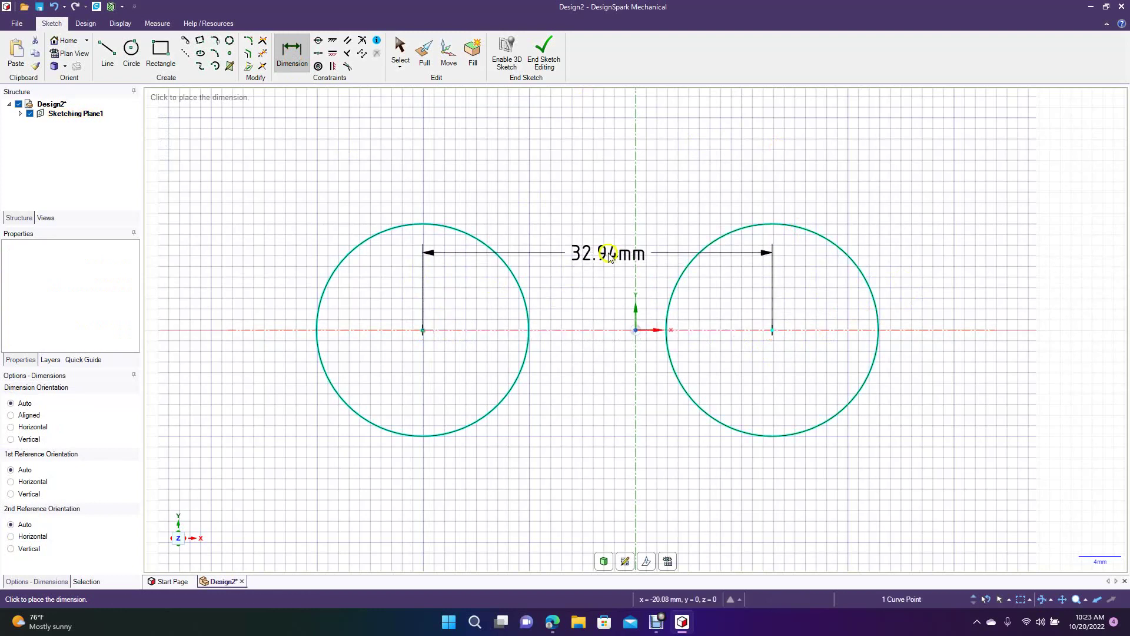
left_click(607, 186)
double_click(602, 186)
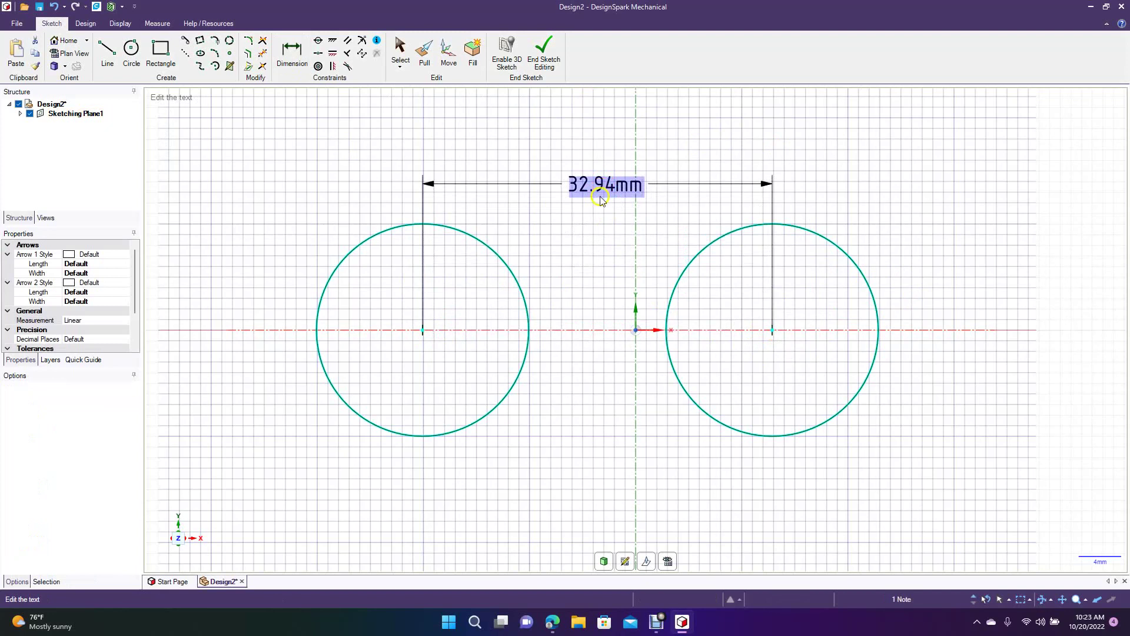
type("30")
key("Return")
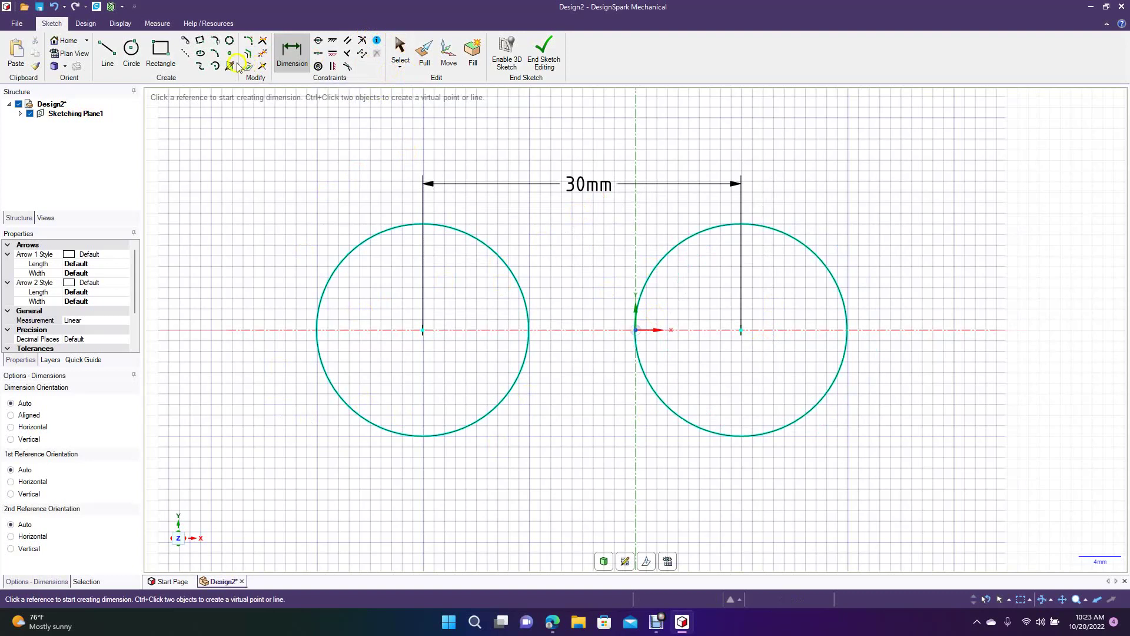
Step: Connect the two circles with tangent lines along their upper and lower sides
left_click(187, 44)
left_click(422, 227)
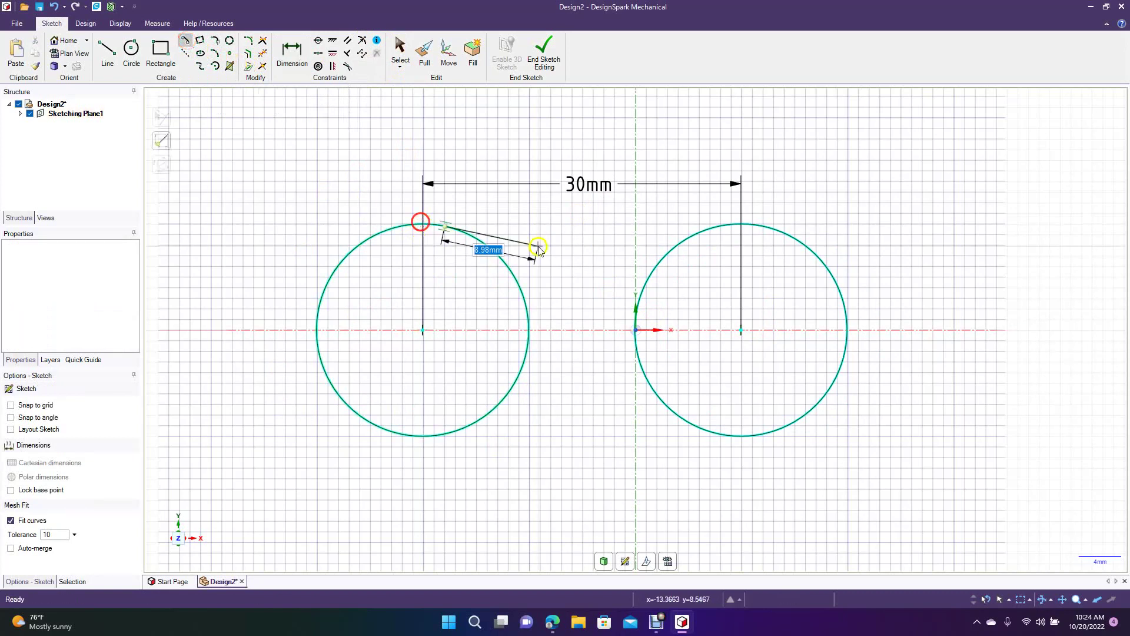
left_click(733, 224)
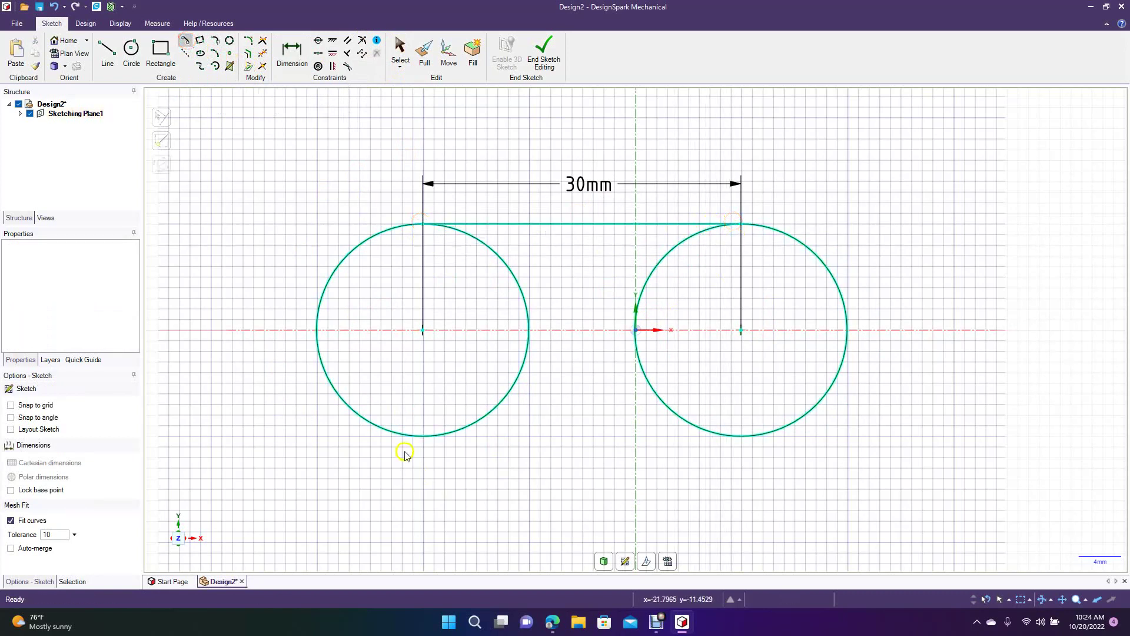
left_click(421, 436)
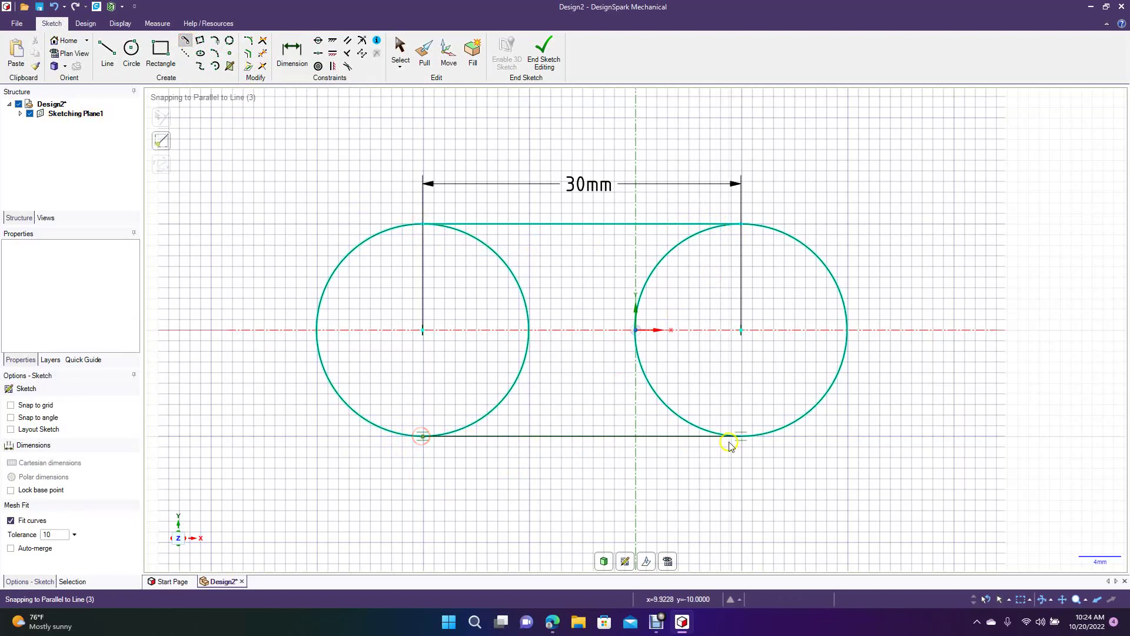
left_click(737, 446)
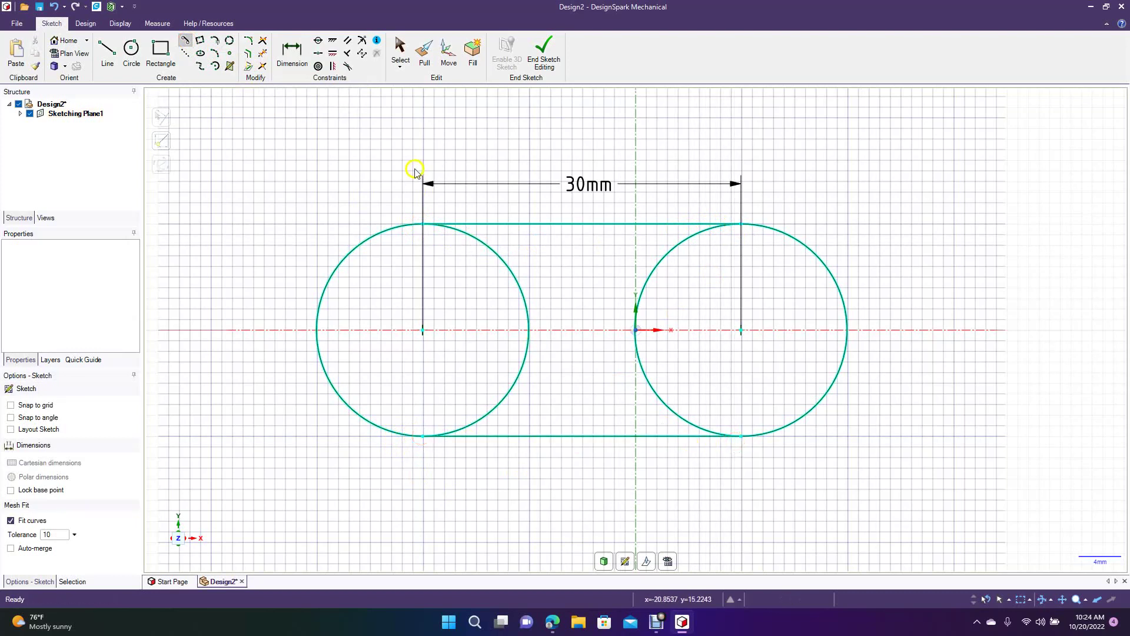
Step: Sketch a concentric 10 mm diameter circle inside each of the two 20 mm circles
left_click(263, 53)
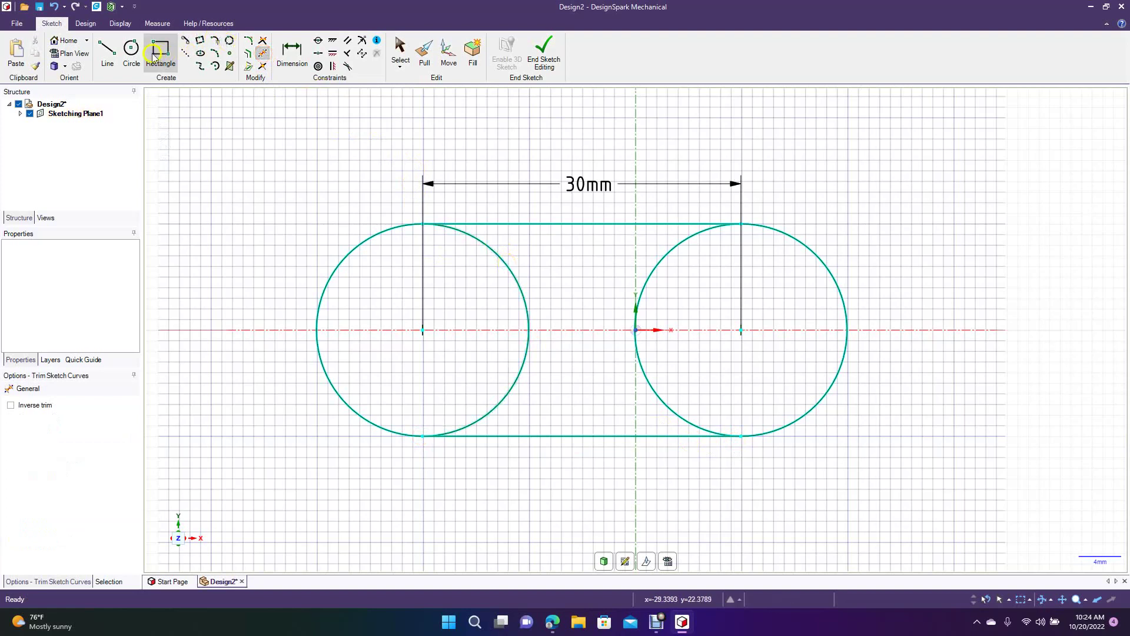
left_click(131, 49)
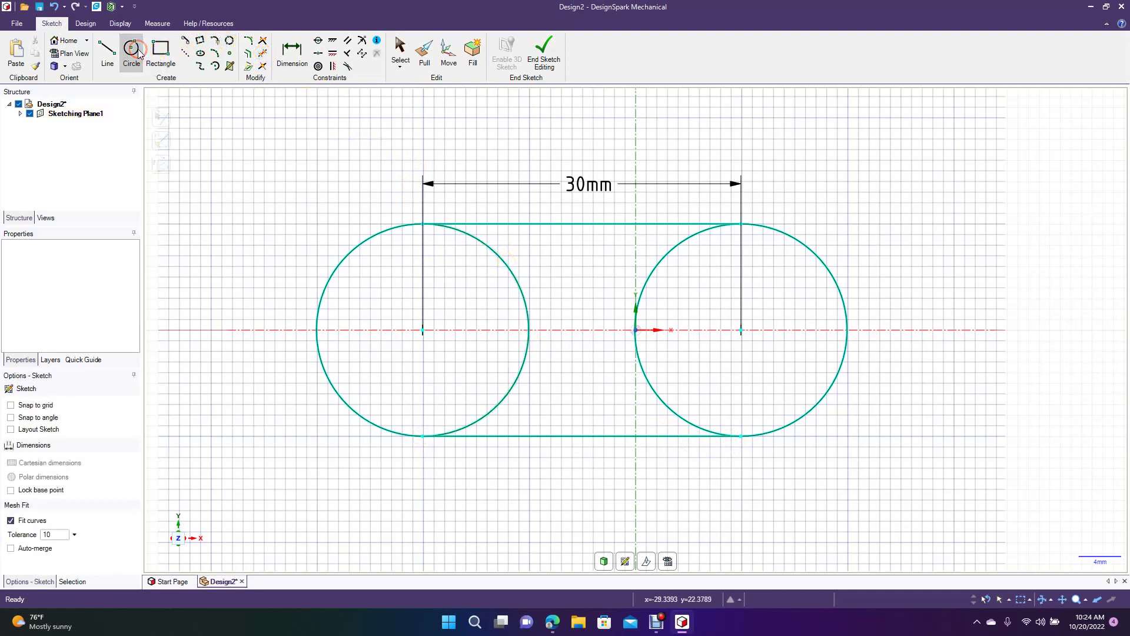
left_click(423, 330)
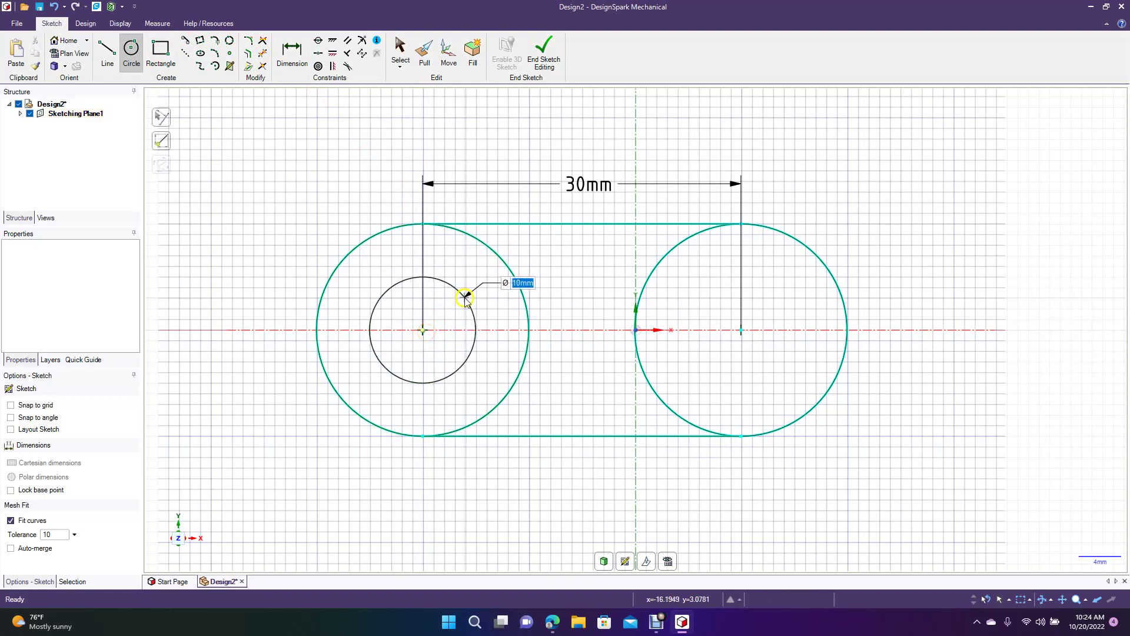
type("10")
key("Return")
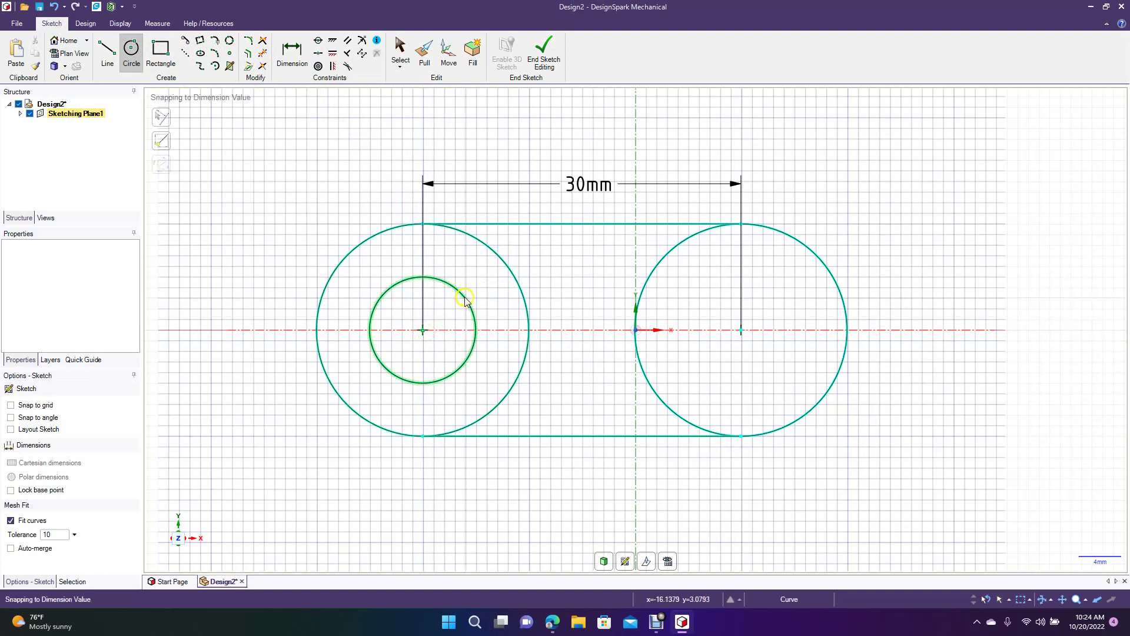
left_click(741, 331)
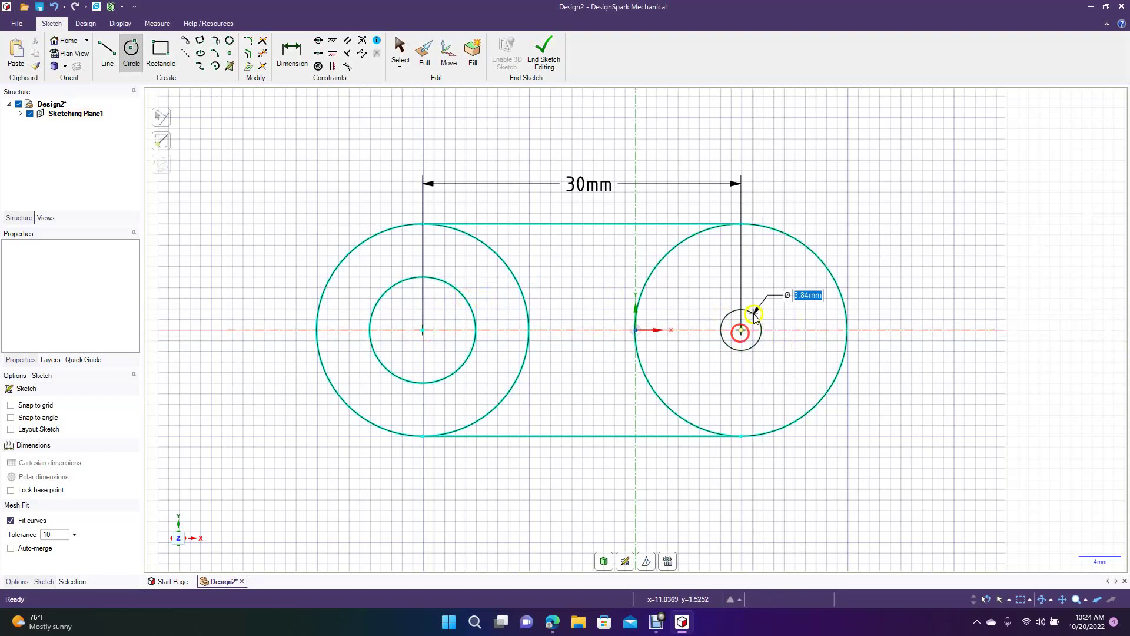
left_click(777, 290)
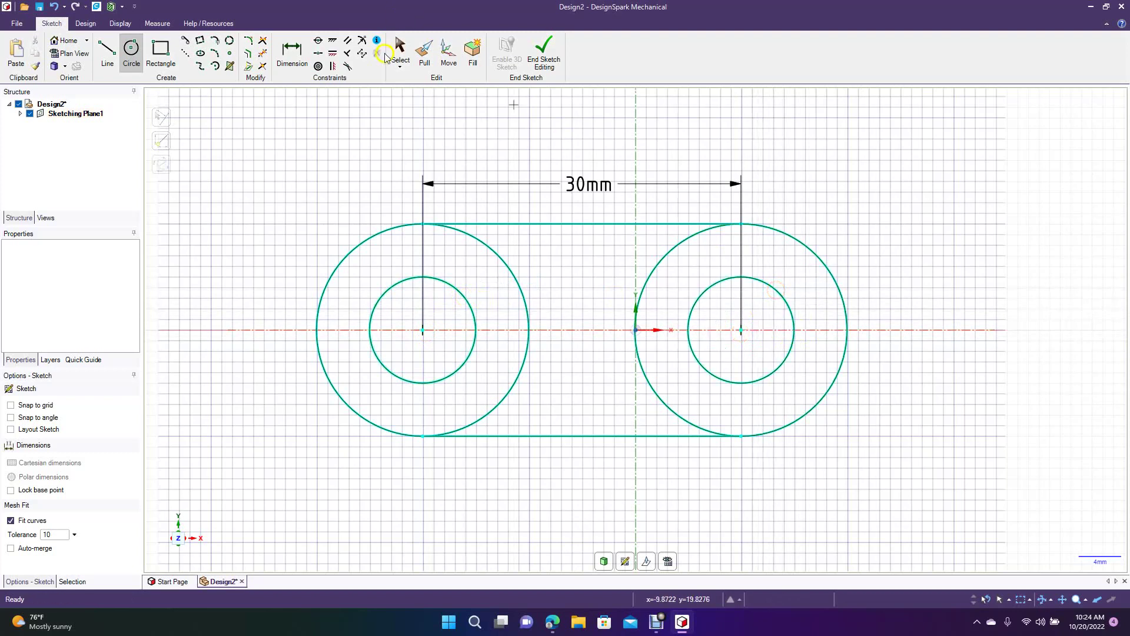
Step: Trim the inner arcs of both 20 mm circles between the tangent lines and finish the sketch
left_click(260, 53)
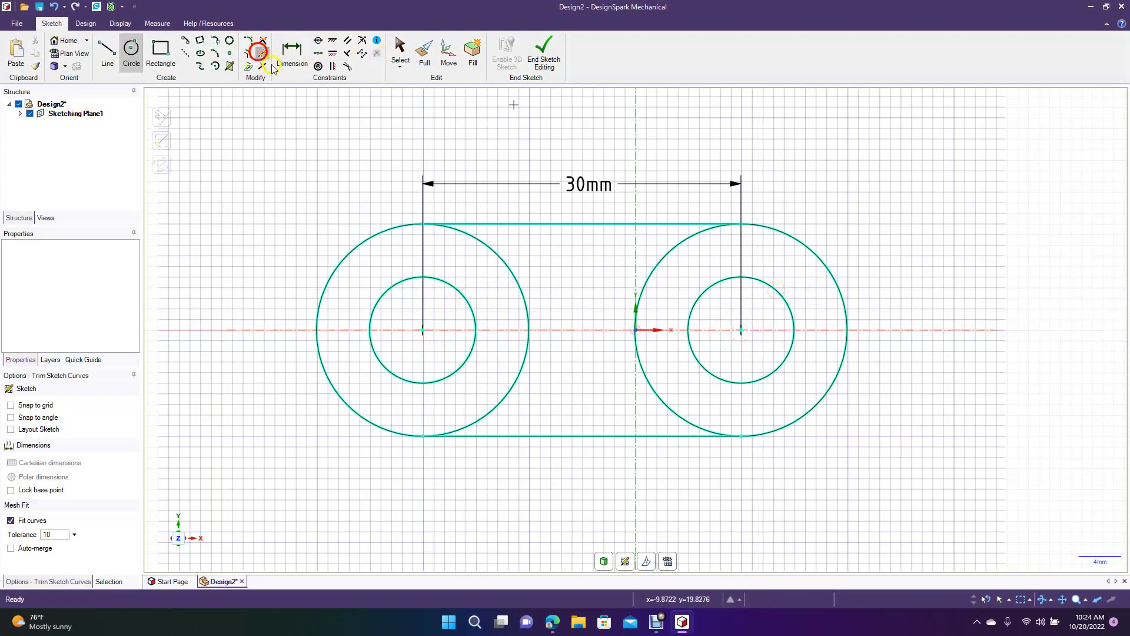
left_click(496, 253)
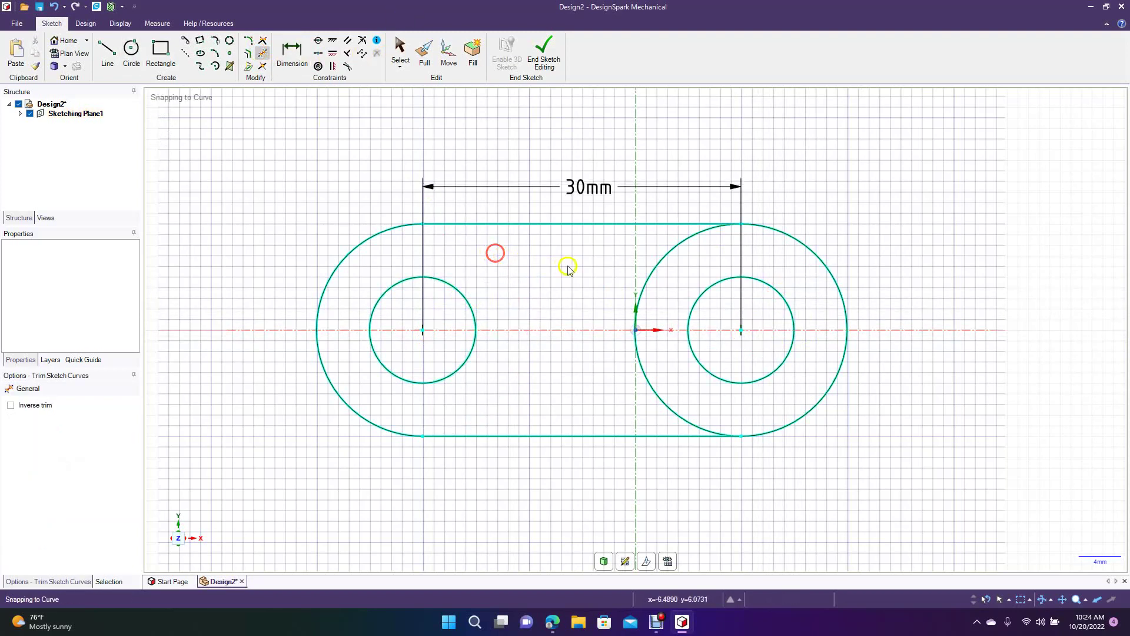
left_click(643, 288)
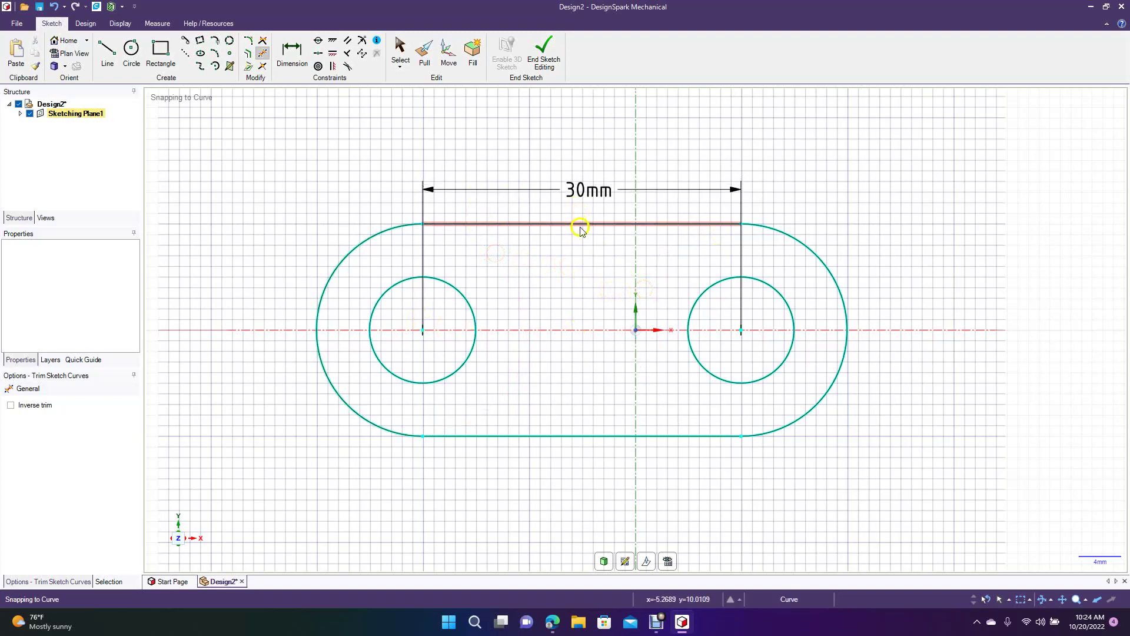
left_click(546, 63)
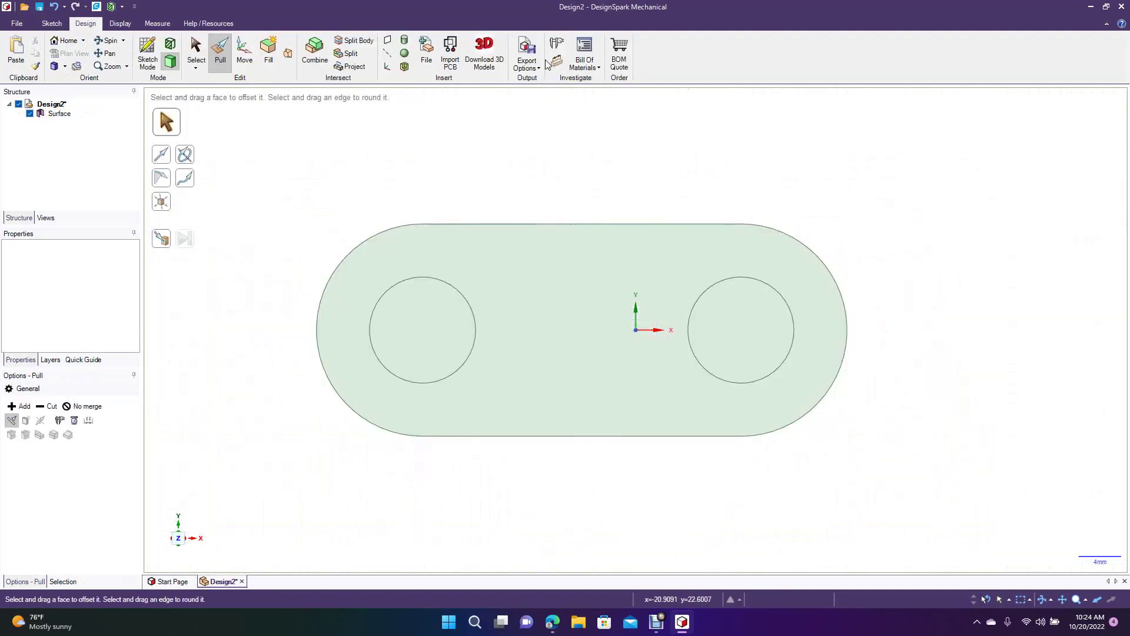
Step: Delete the two 10 mm circular faces from the link surface to leave open holes
left_click(483, 315)
left_click(435, 325)
left_click(719, 326, "ctrl")
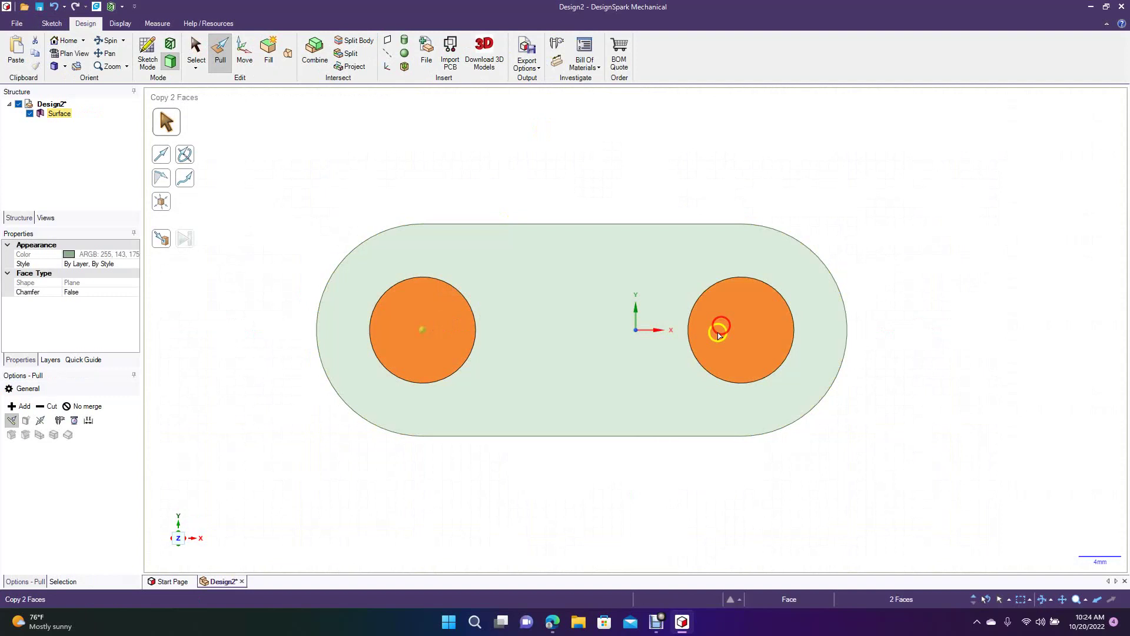
key("Delete")
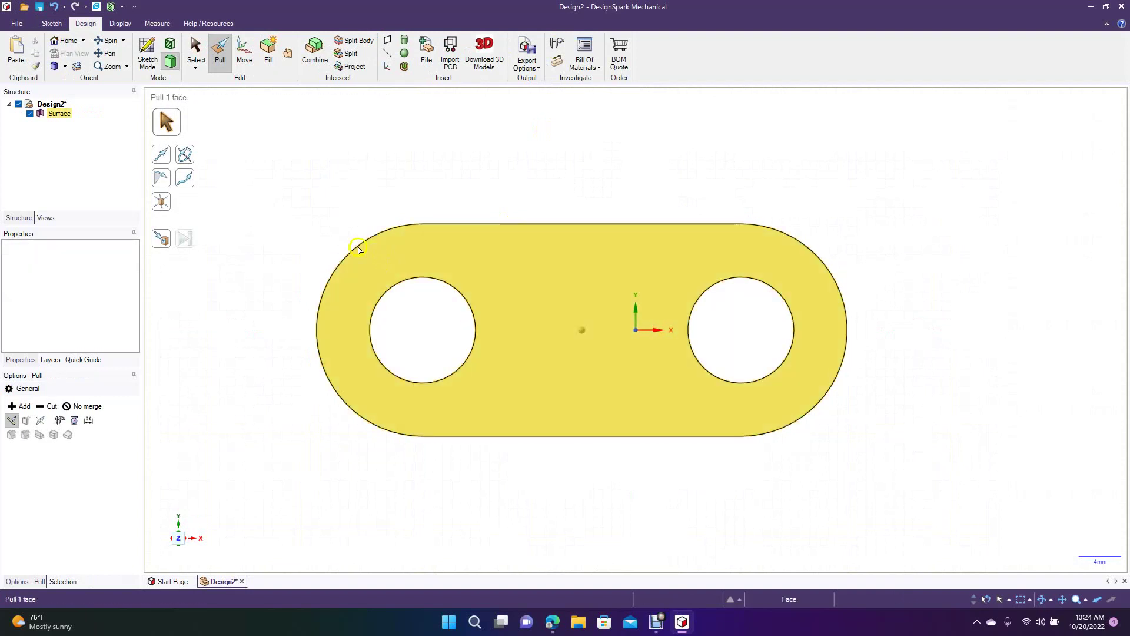
Step: Show the whole link surface in isometric view with nothing selected
left_click(235, 176)
left_click(66, 66)
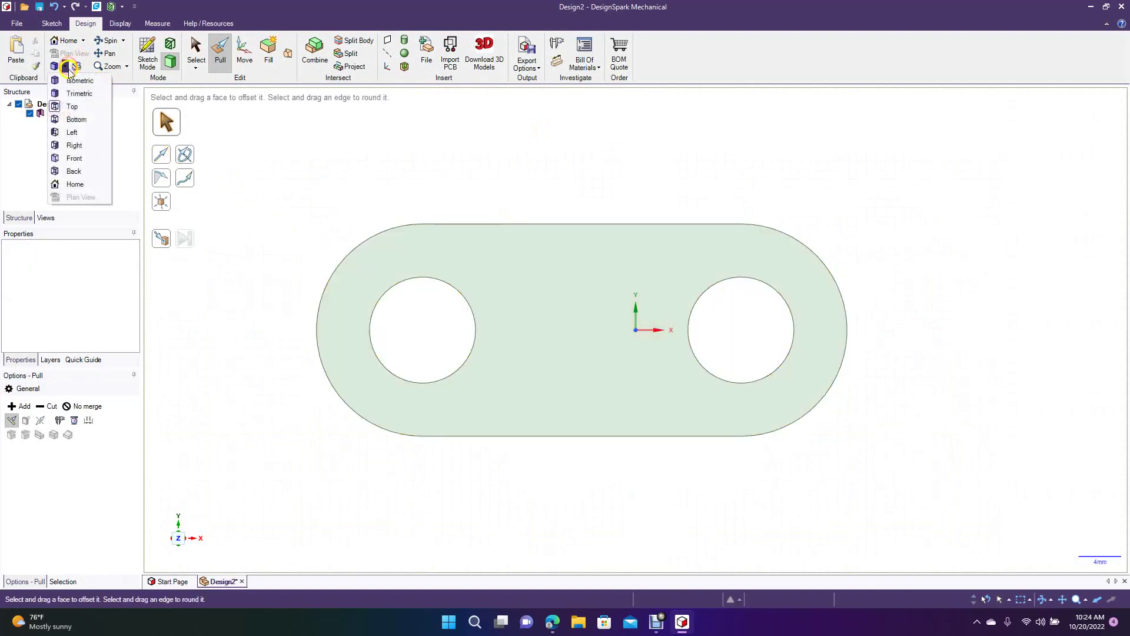
left_click(71, 82)
left_click(333, 269)
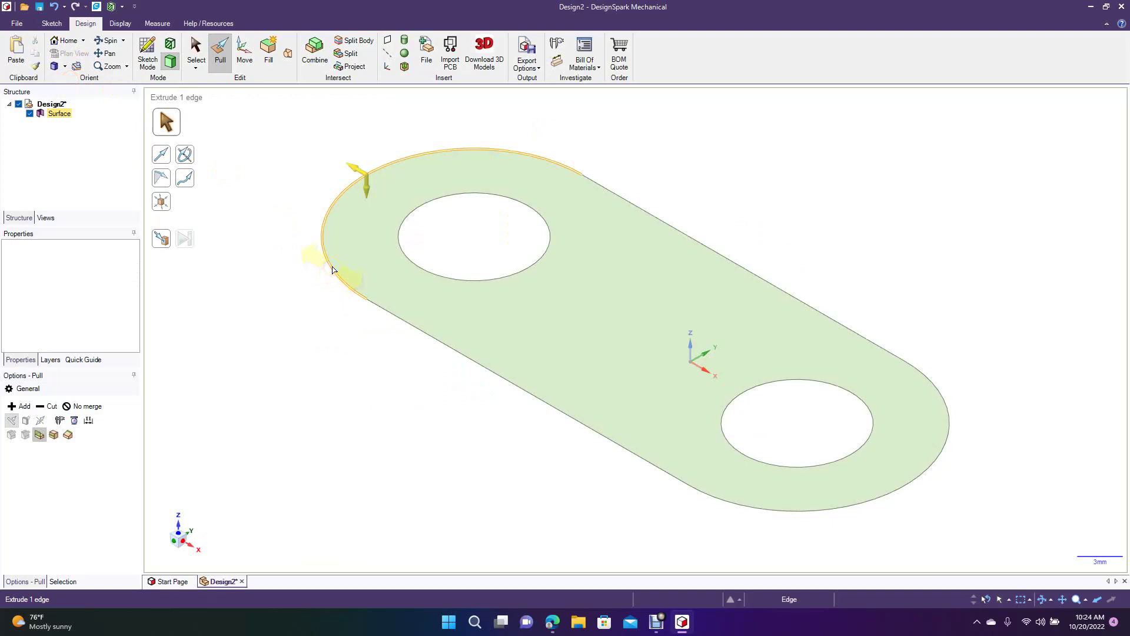
scroll(333, 269, "down", 5)
left_click(538, 270)
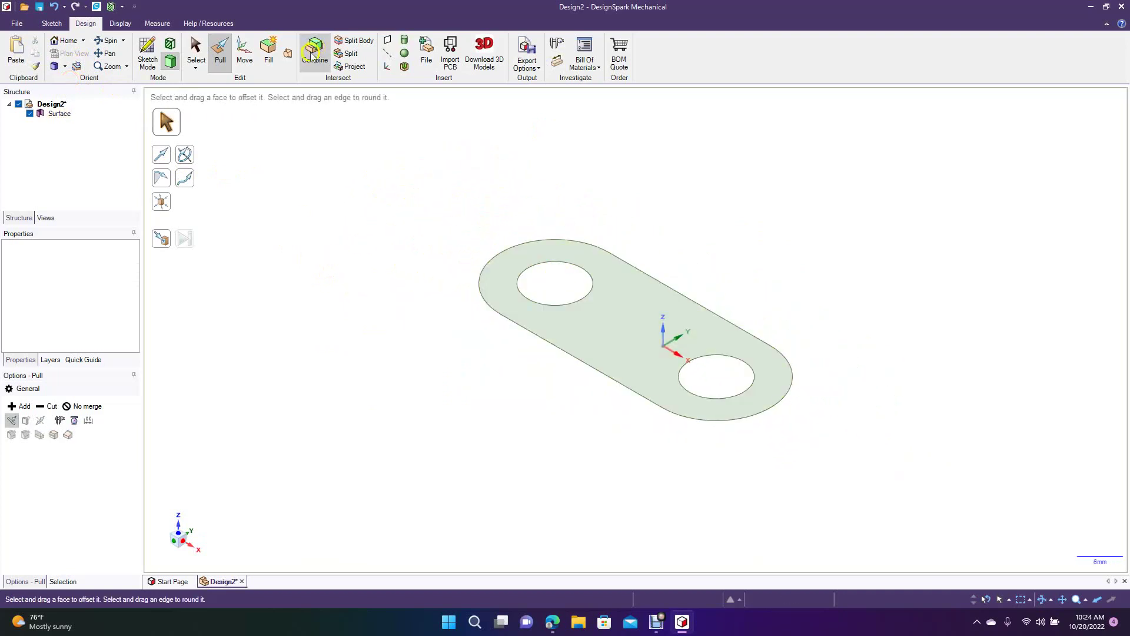
Step: Try a freehand upward pull of the link surface into a solid and undo it
left_click(217, 51)
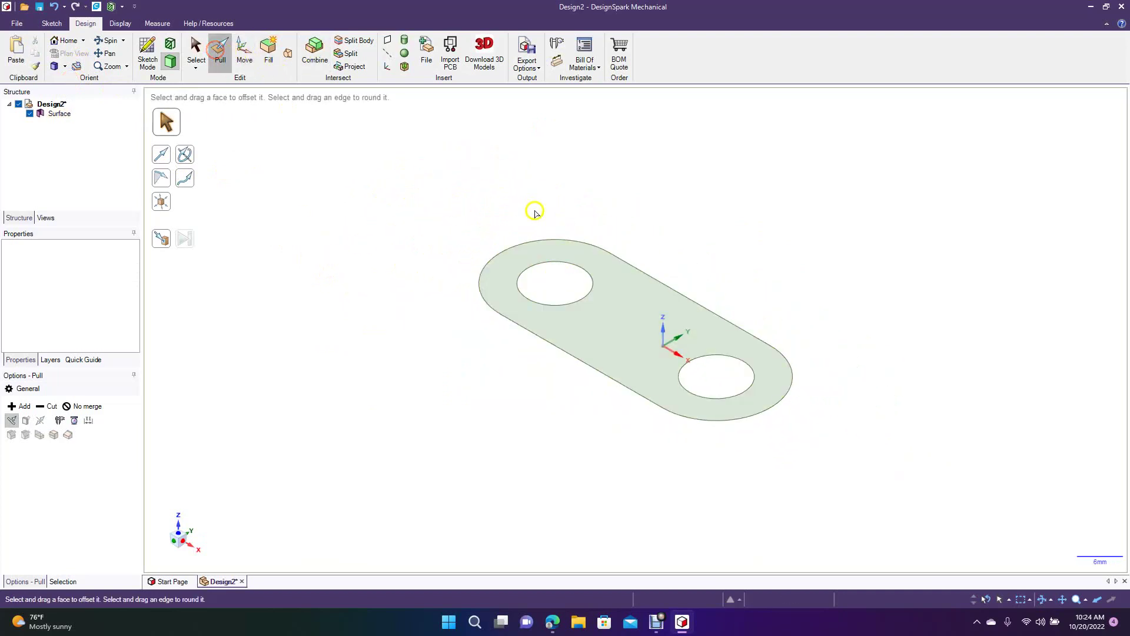
left_click(632, 308)
left_click_drag(631, 301, 638, 260)
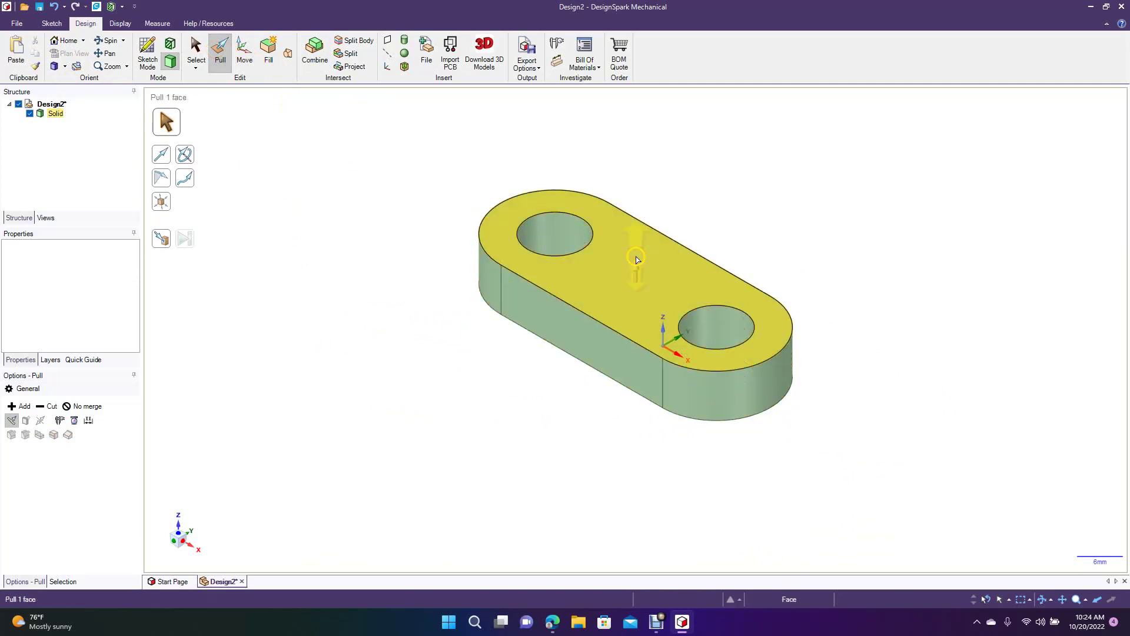
key("ctrl+z")
left_click(553, 411)
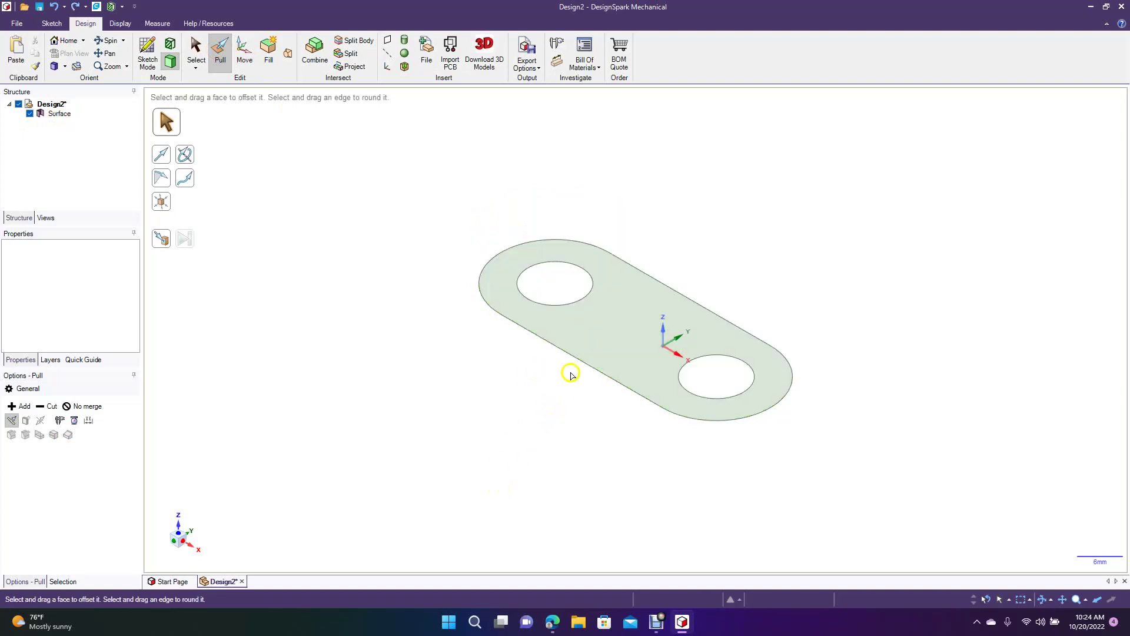
Step: Pull the link surface upward 8 mm into a solid plate and clear the selection
left_click(617, 337)
type("8")
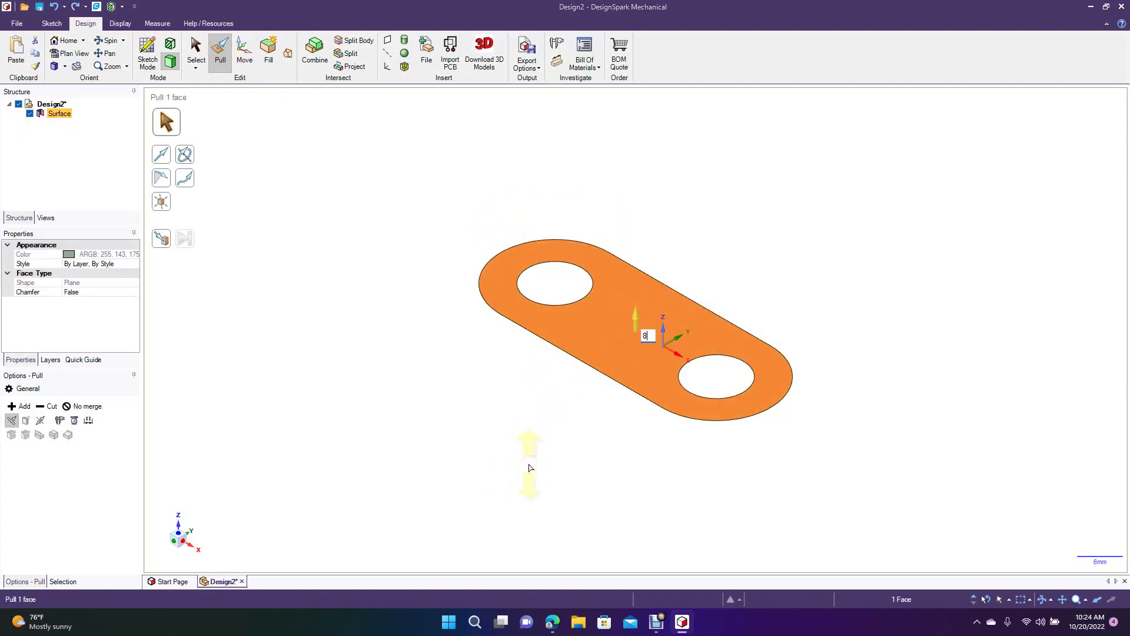
key("Return")
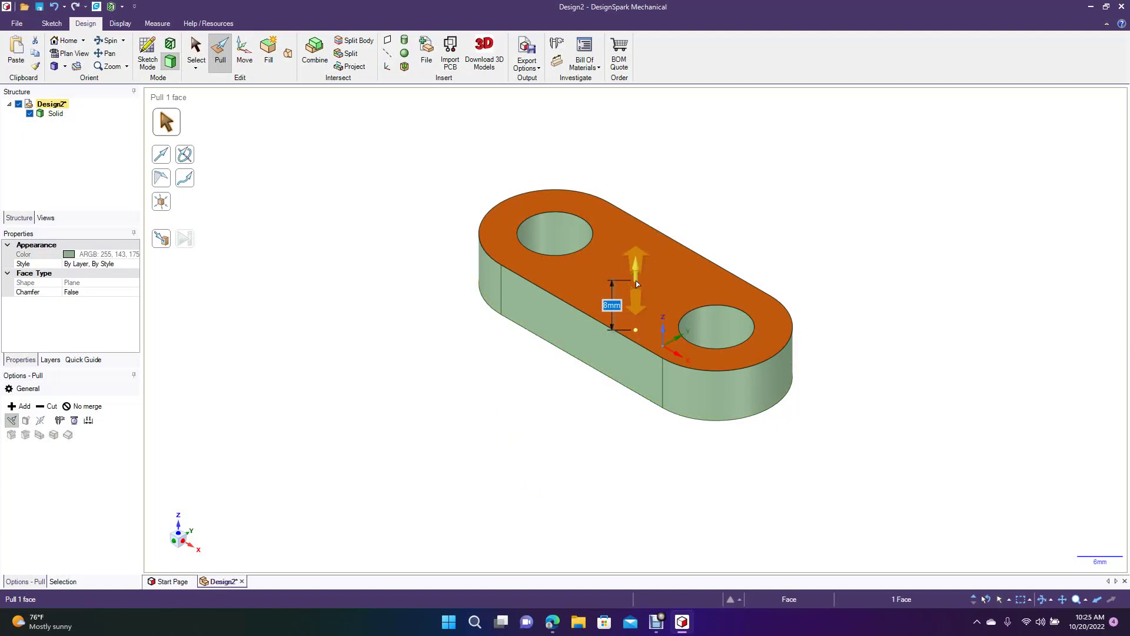
left_click(231, 61)
left_click(196, 53)
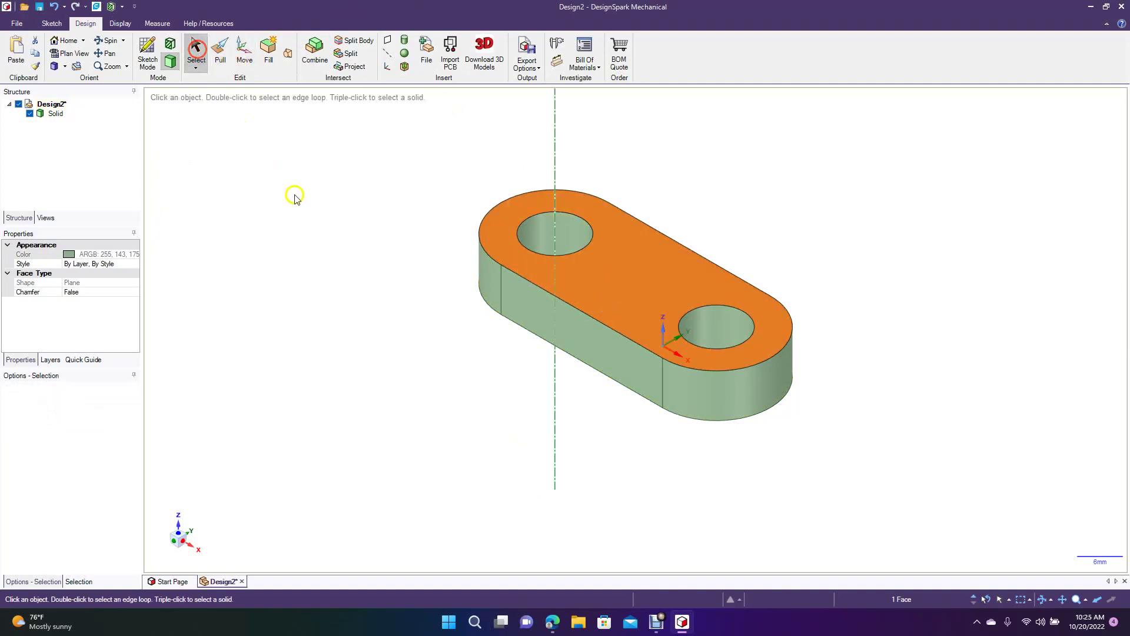
left_click(295, 194)
Step: Insert a plane through the axis of the hole farther from the origin and move it 15 mm toward the other hole
left_click(387, 39)
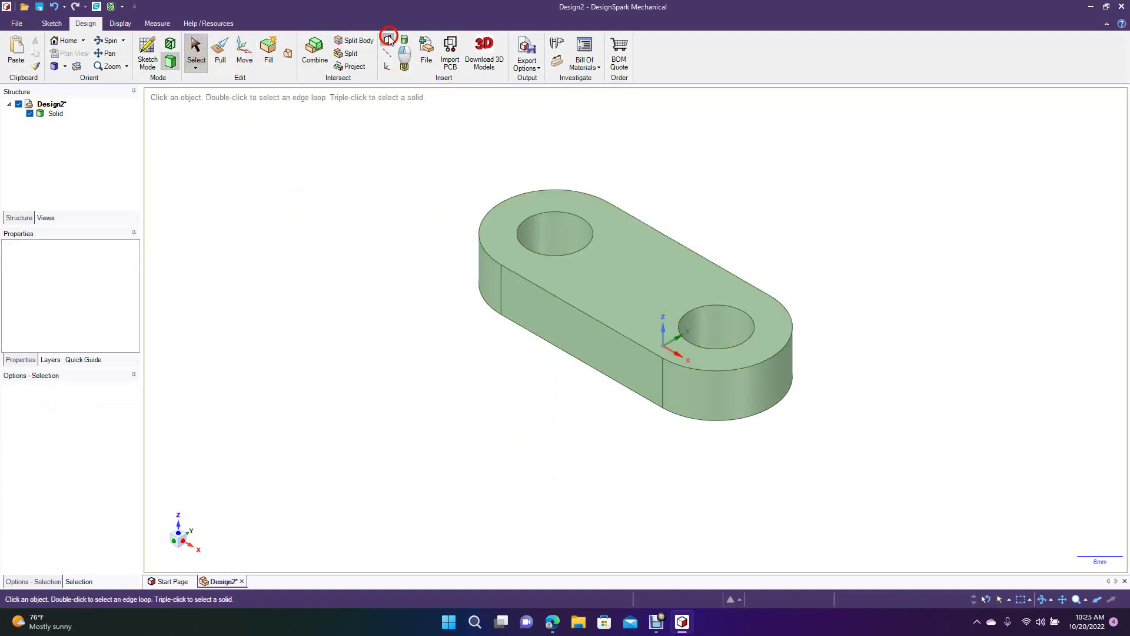
left_click(555, 231)
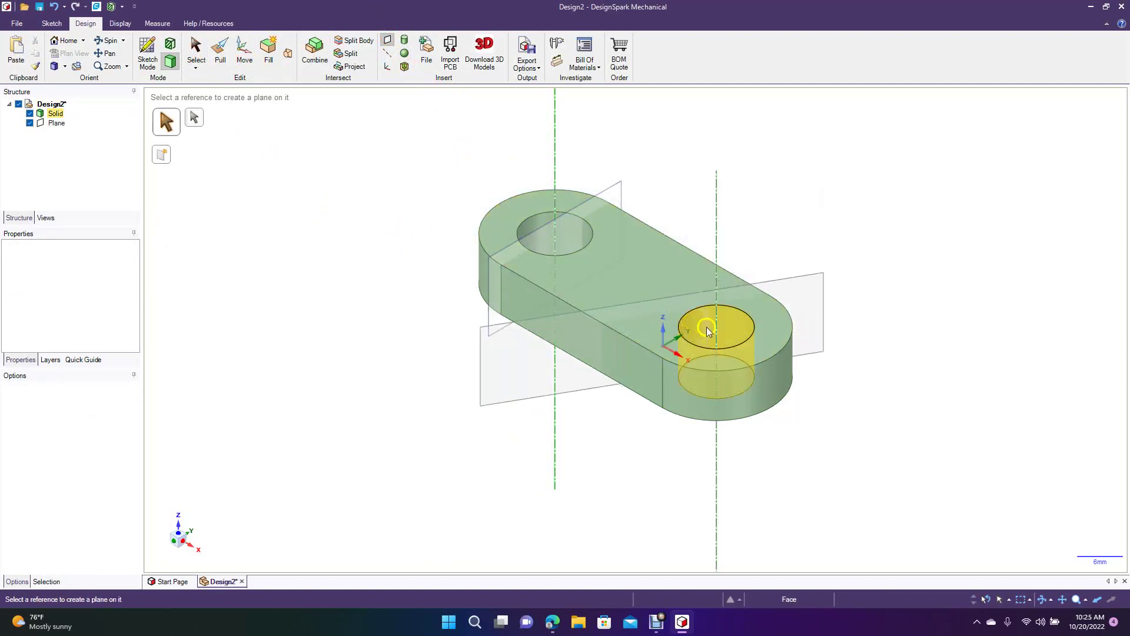
left_click(244, 50)
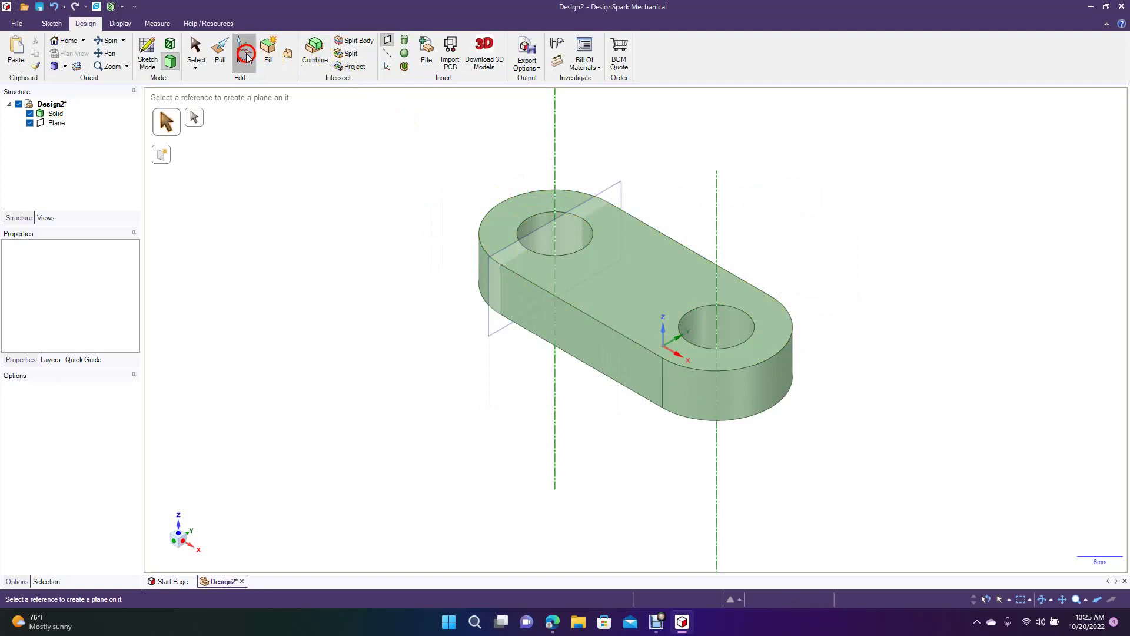
left_click(526, 235)
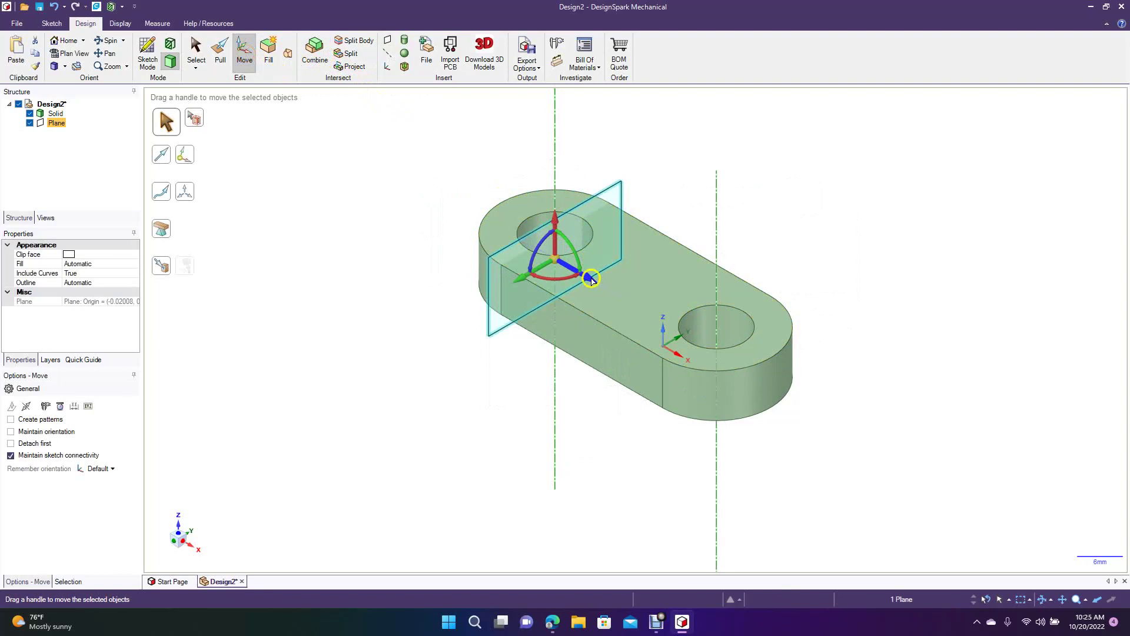
left_click_drag(592, 281, 659, 330)
type("15")
key("Return")
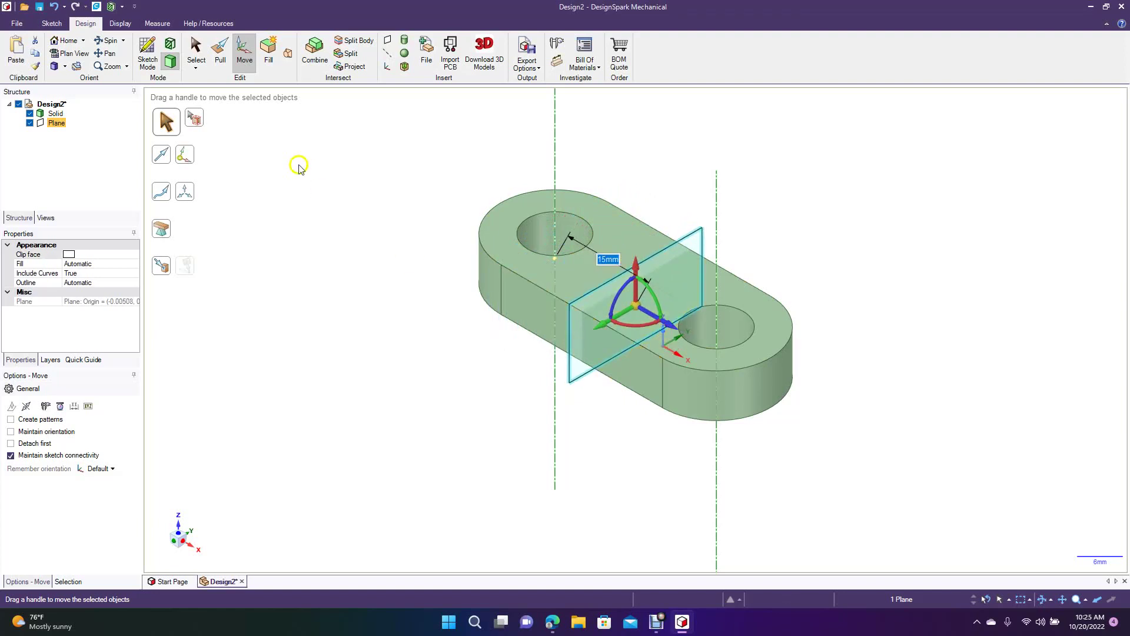
left_click(108, 40)
mouse_move(264, 169)
left_mouse_down()
mouse_move(250, 265)
mouse_move(281, 260)
mouse_move(265, 275)
mouse_move(270, 171)
left_mouse_up()
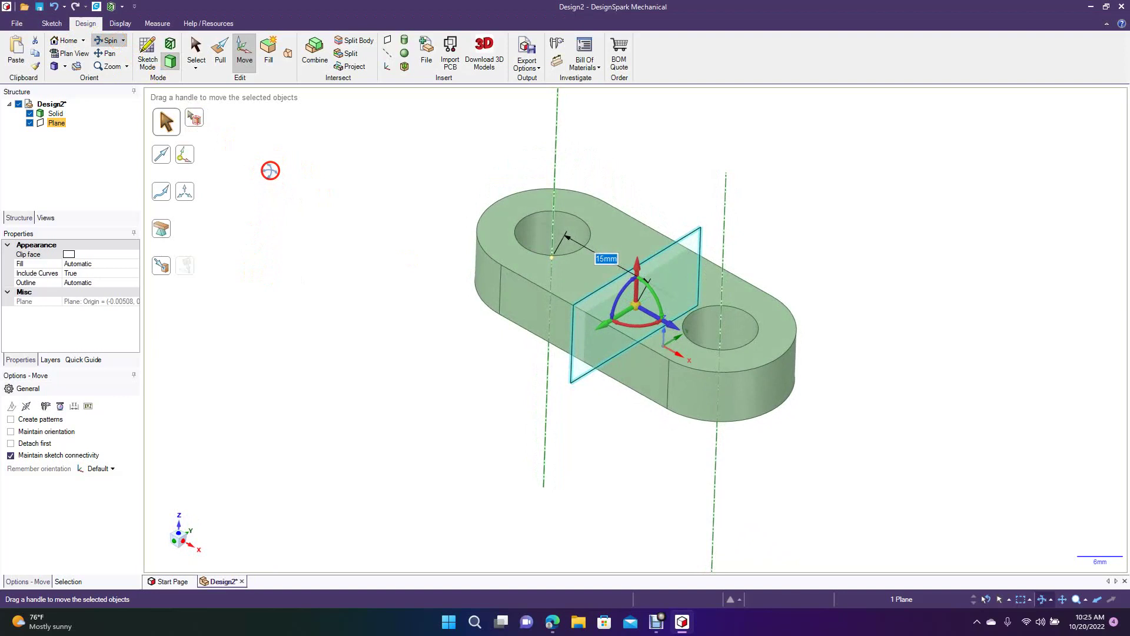
left_click(194, 46)
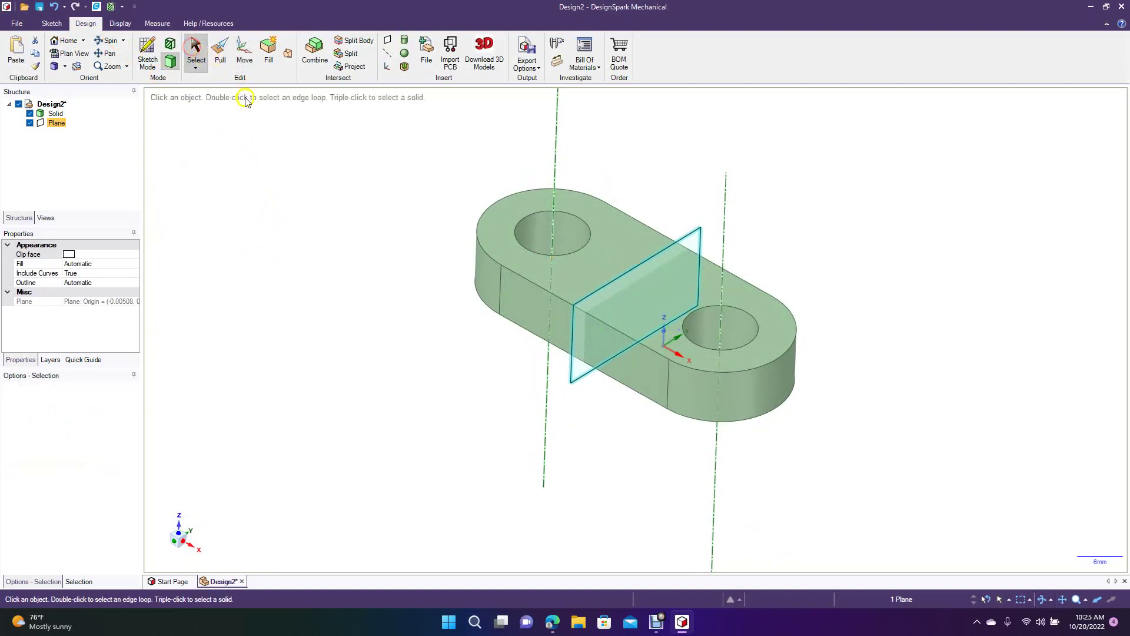
left_click(388, 198)
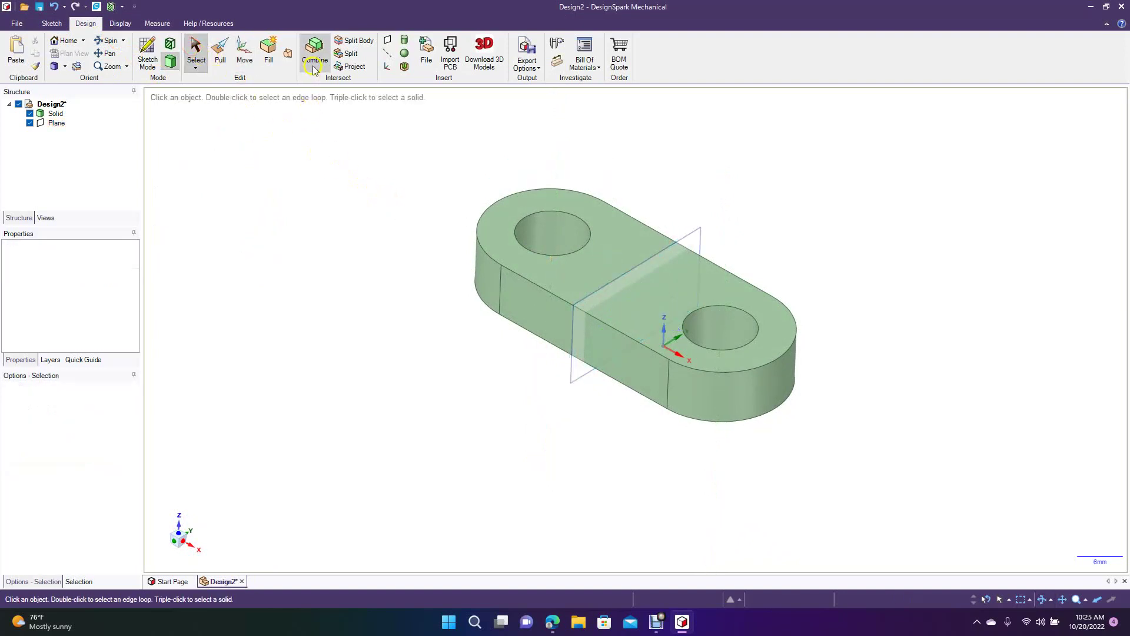
Step: Split the link body in two along the middle plane and delete the plane
left_click(358, 41)
left_click(568, 265)
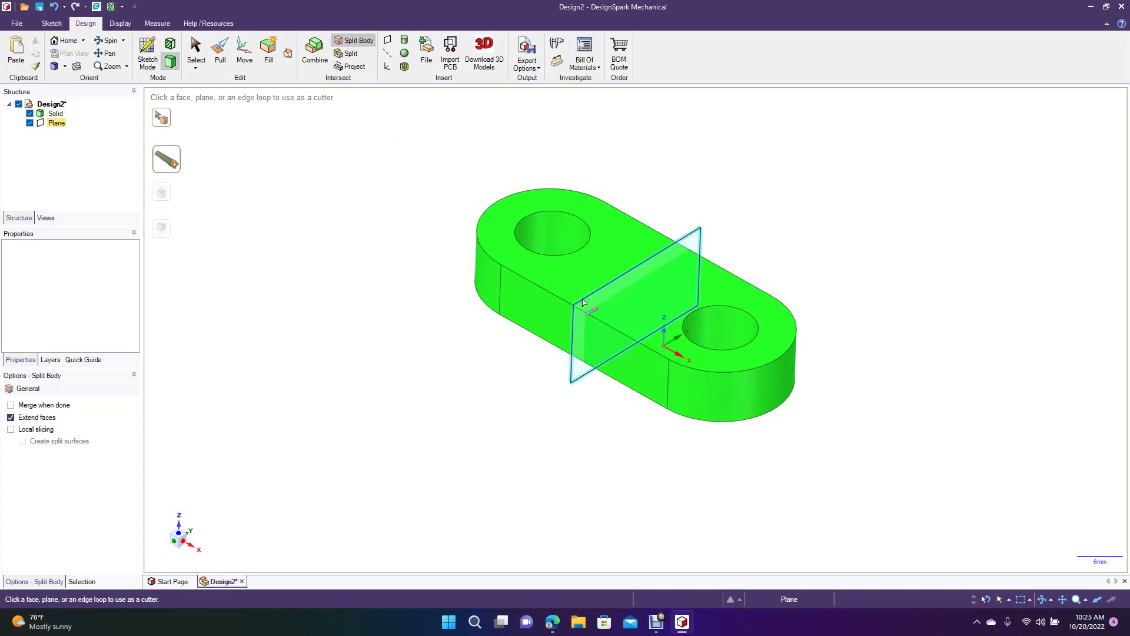
left_click(583, 301)
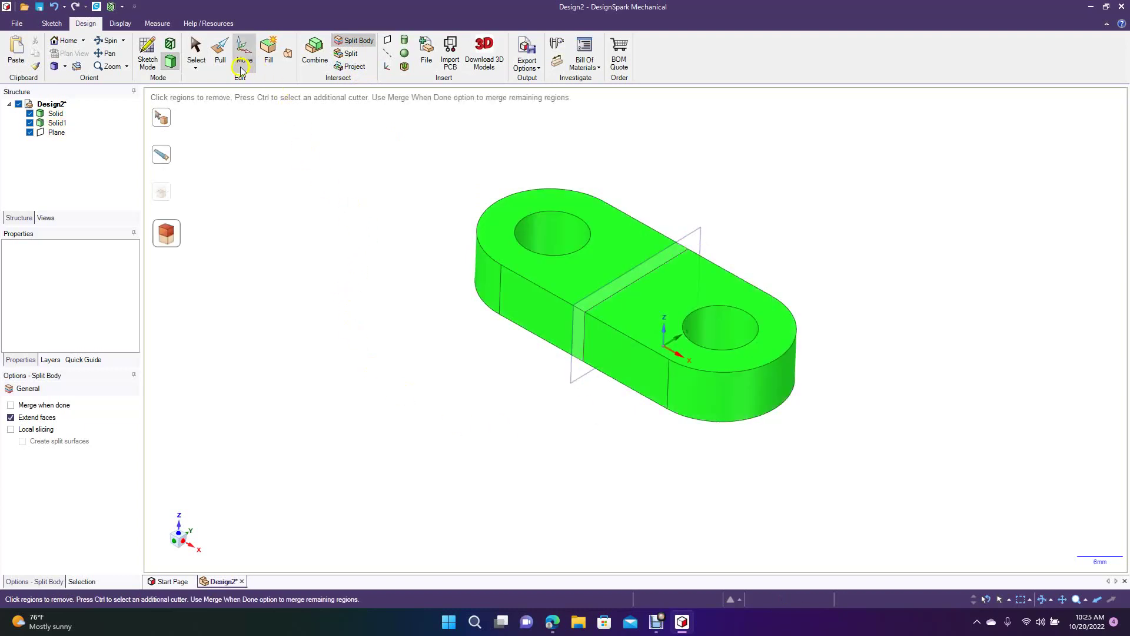
left_click(196, 52)
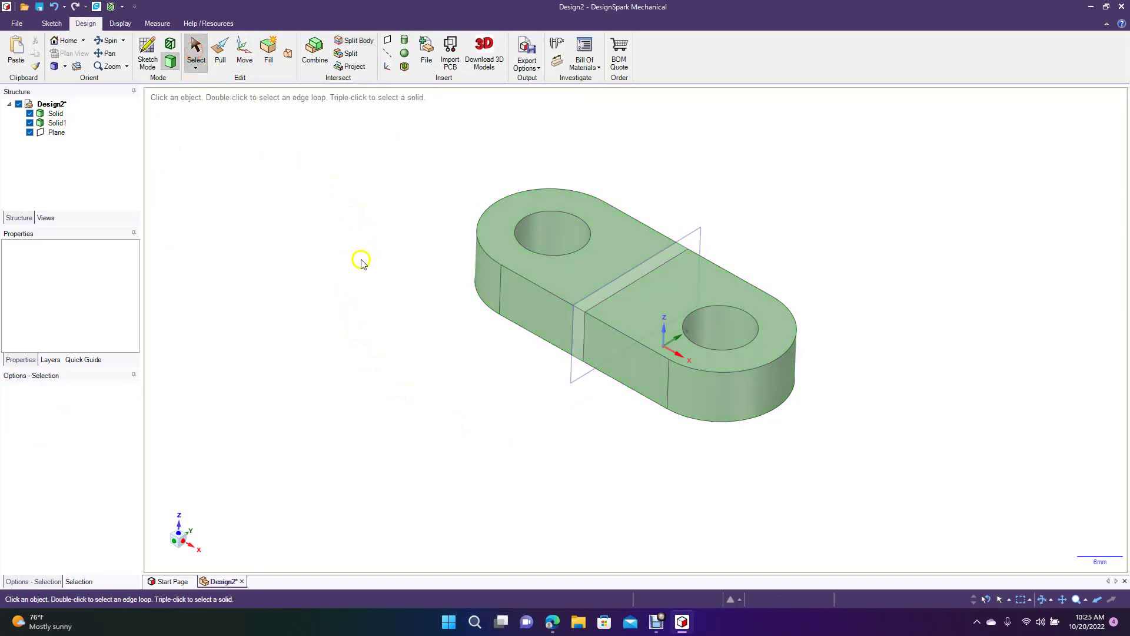
left_click(621, 272)
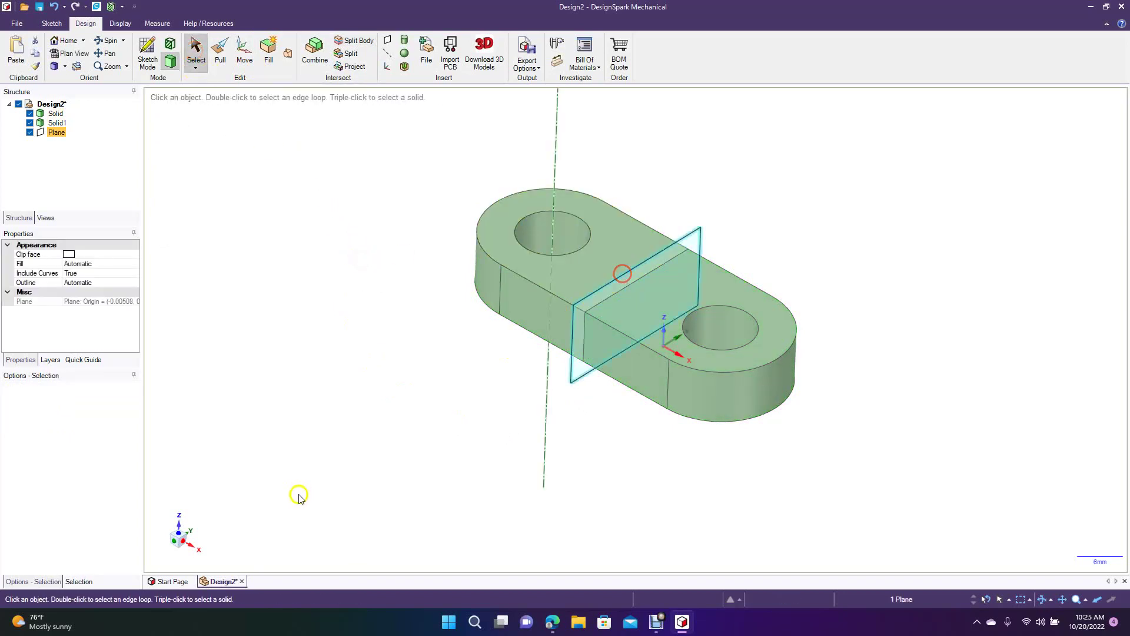
key("Delete")
Step: Move the half nearer the origin 15 mm along the link's length, away from the other half
left_click(630, 303)
left_click(632, 309)
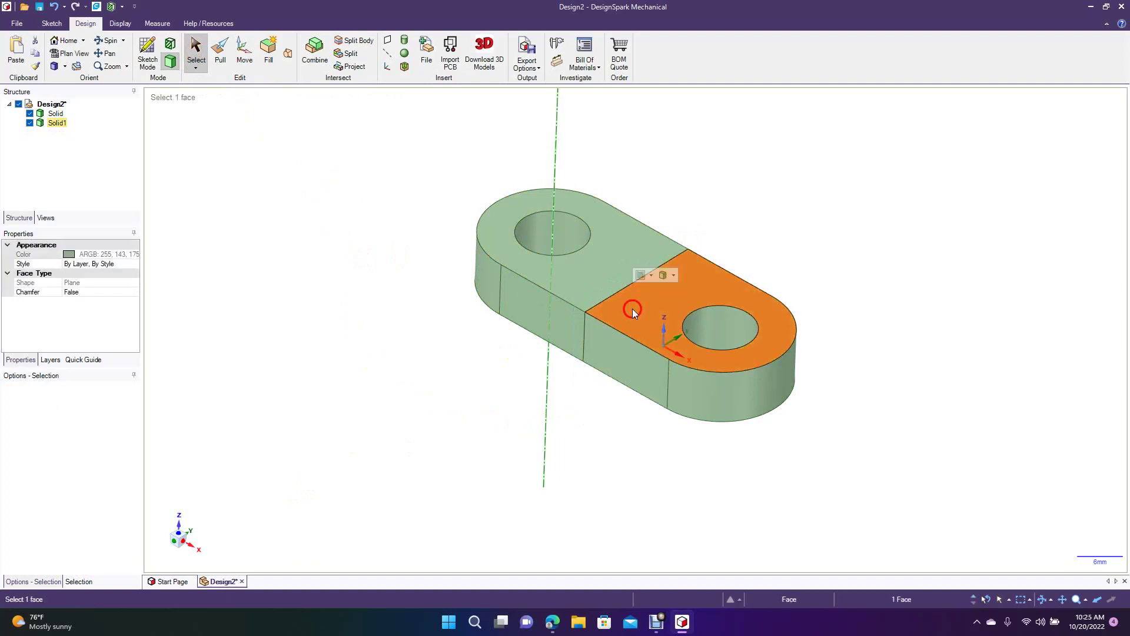
triple_click(632, 309)
left_click(244, 52)
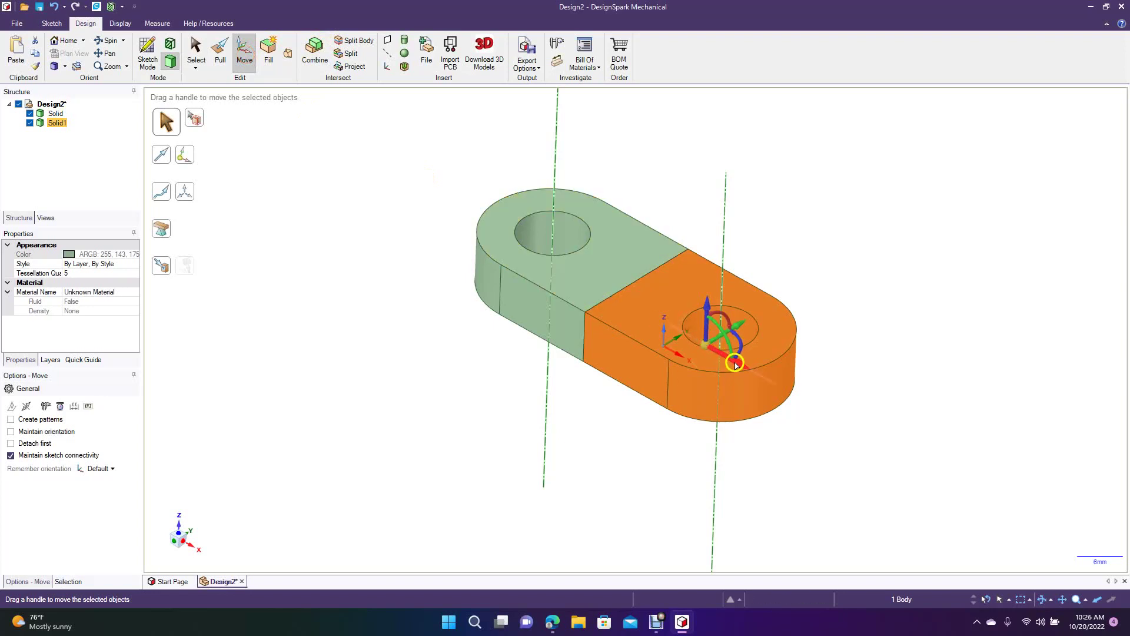
left_click_drag(740, 366, 826, 426)
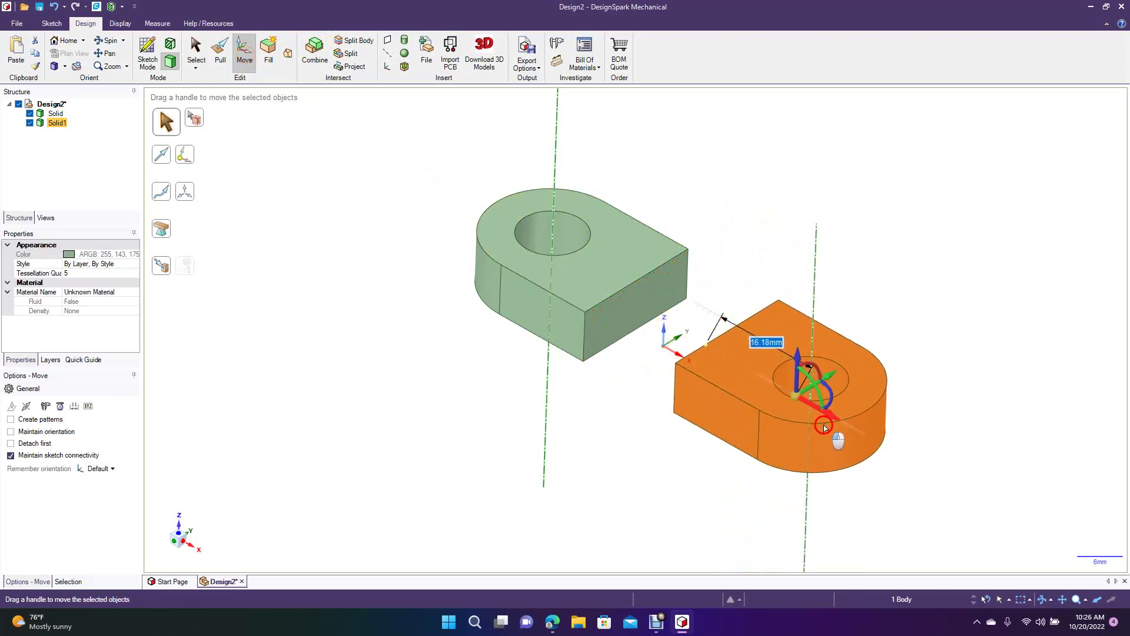
type("15")
key("Return")
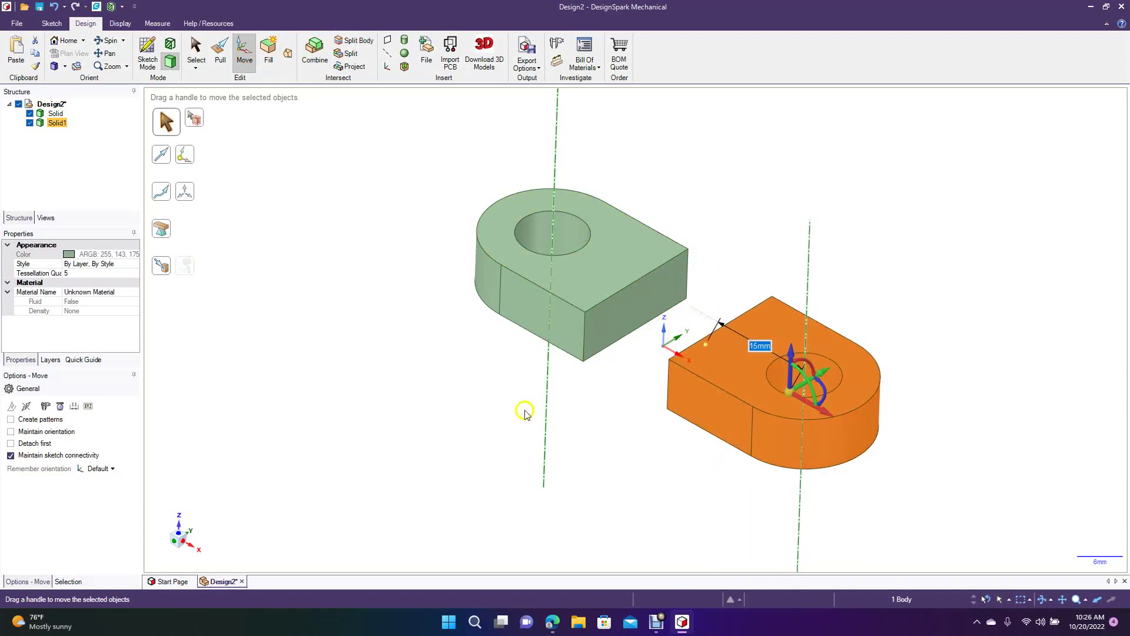
left_click(448, 383)
Step: Try to blend between the facing flat end faces of the two separated halves
left_click(109, 40)
left_click_drag(311, 379, 286, 378)
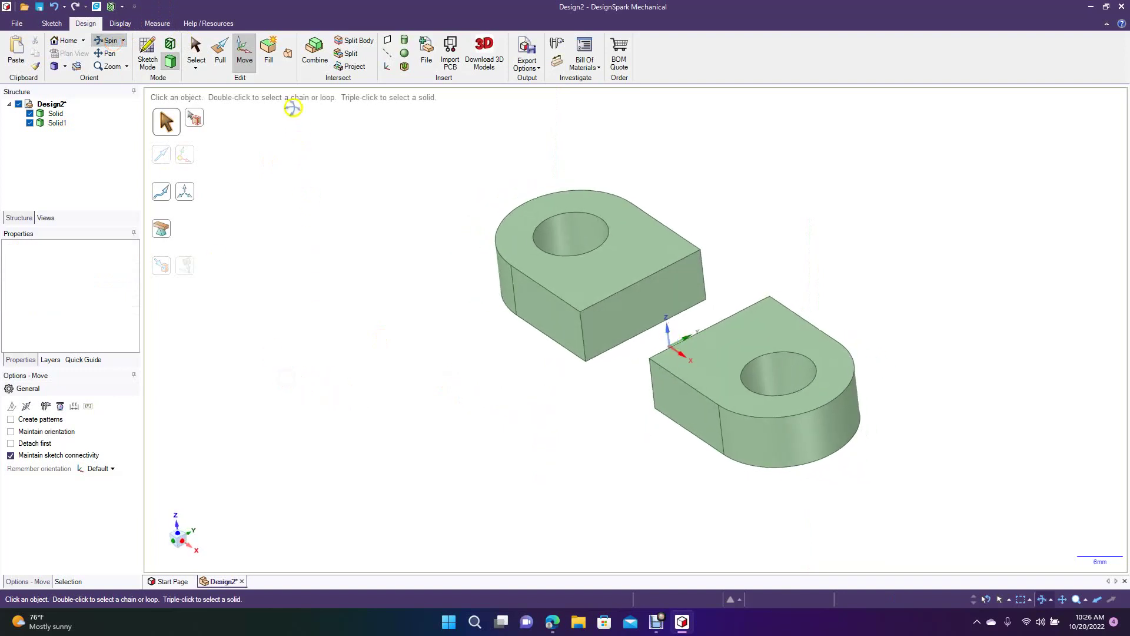
left_click(287, 54)
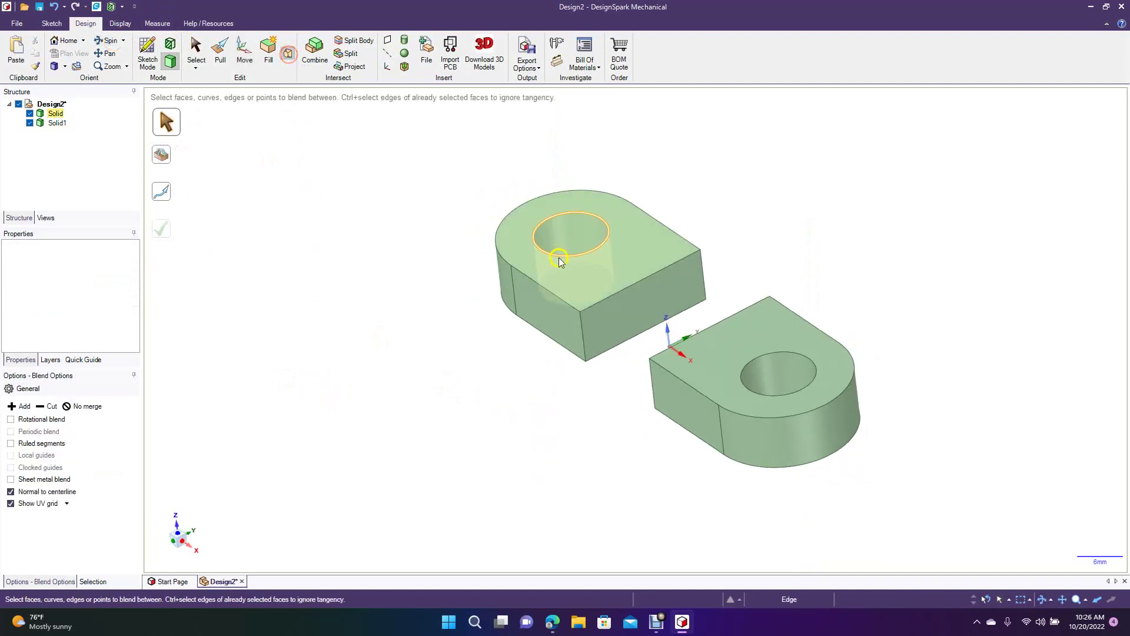
left_click(603, 330)
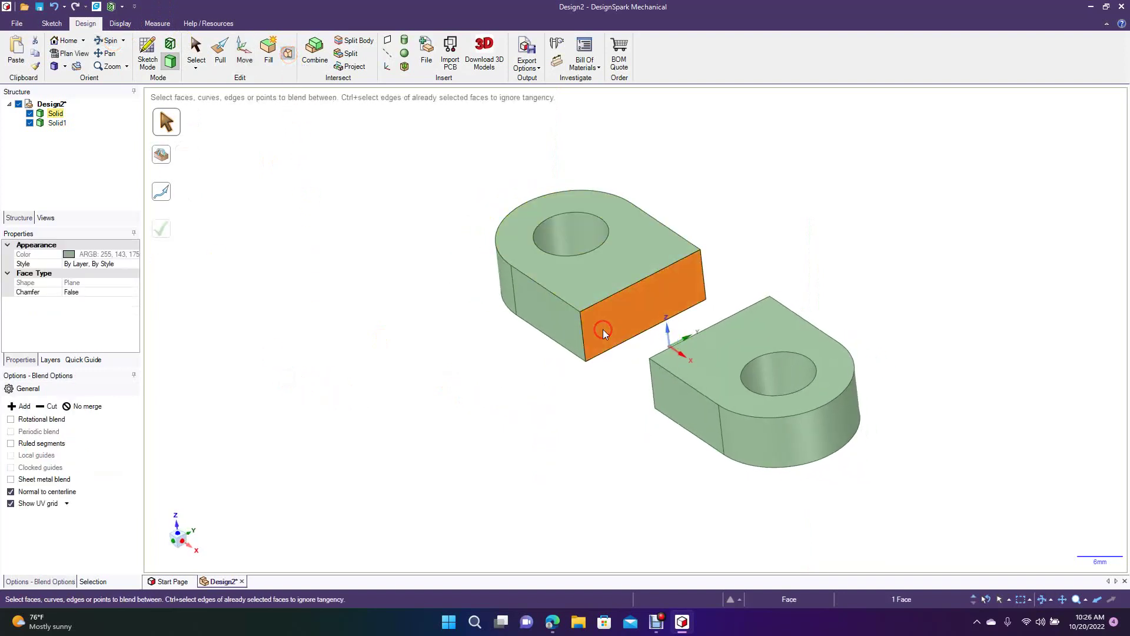
left_click(110, 41)
left_click_drag(392, 403, 513, 422)
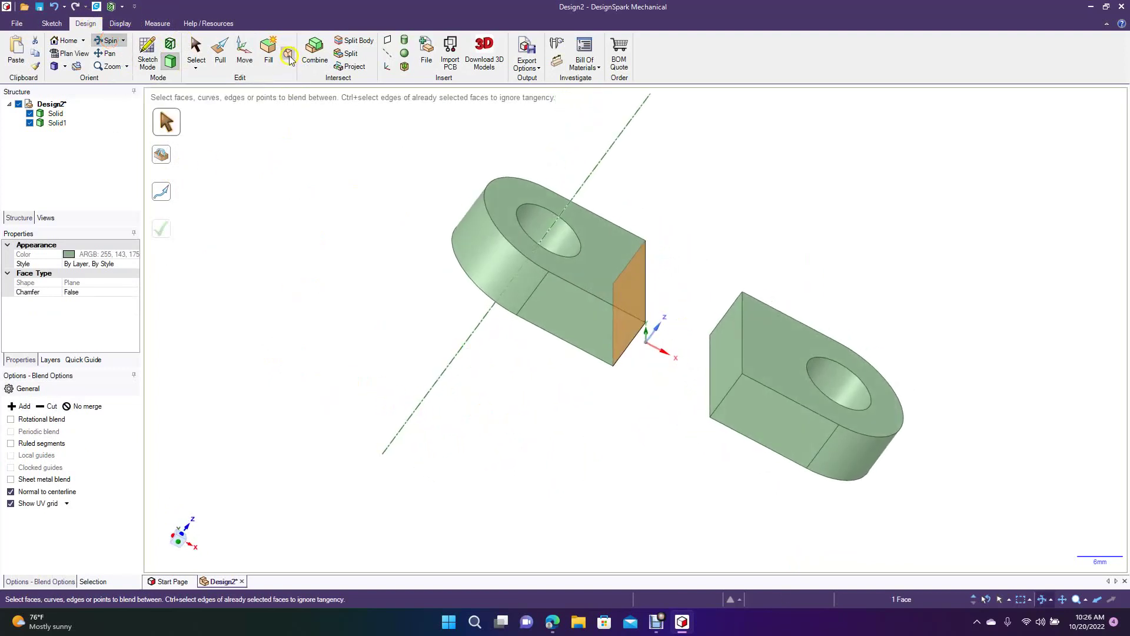
left_click(288, 54)
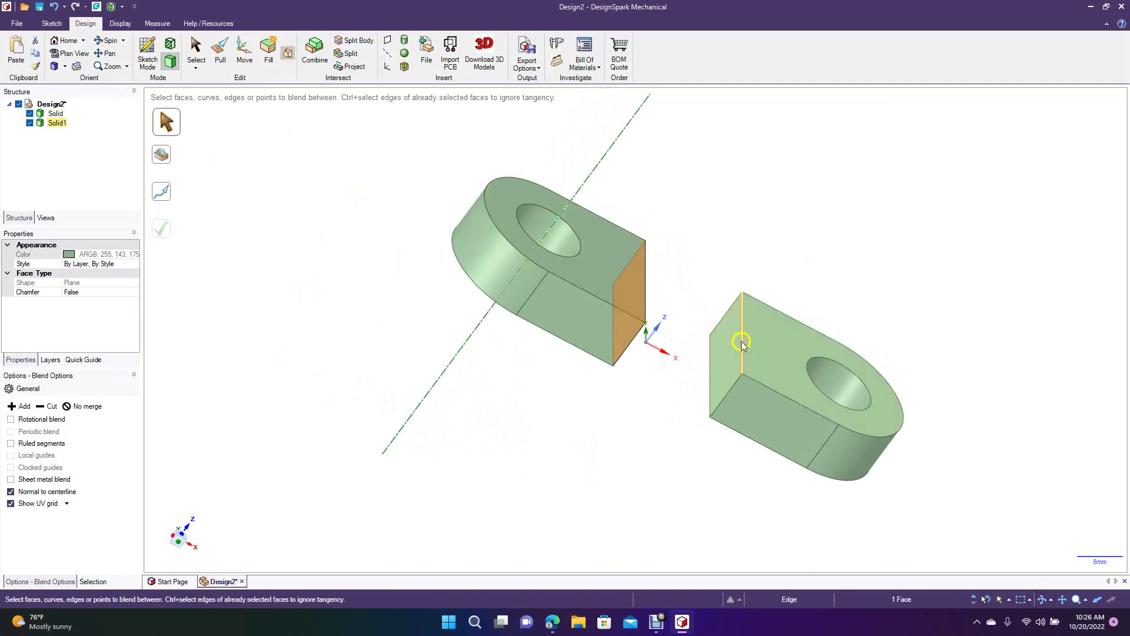
left_click(728, 355)
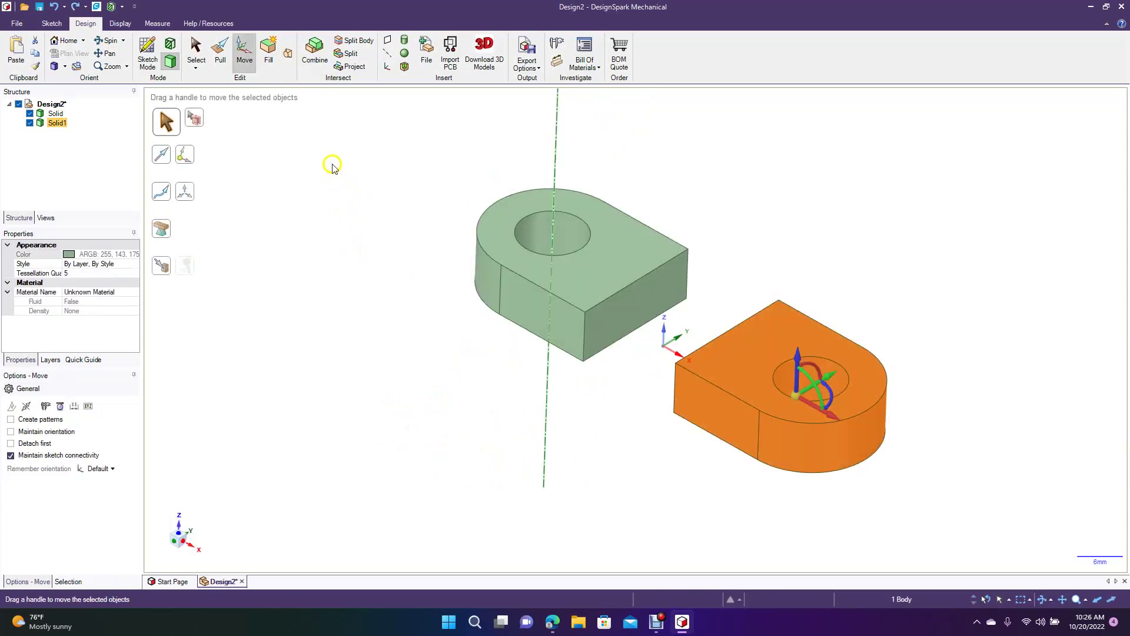
left_click(332, 167)
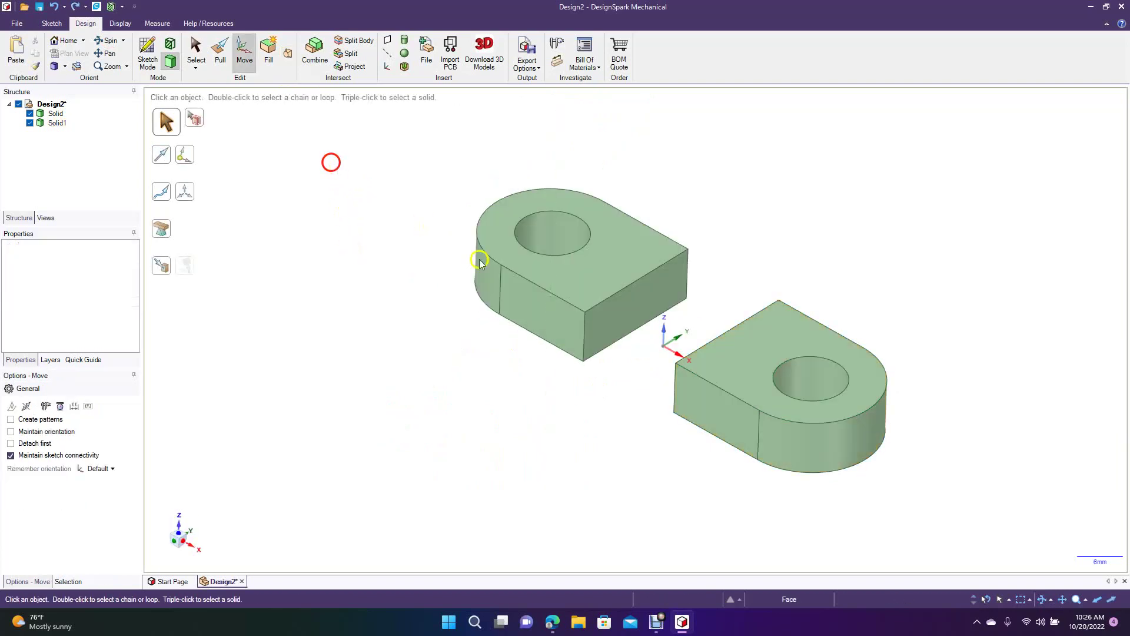
Step: Rotate the moved half 90° about the link's lengthwise axis so its hole runs horizontally
left_click_drag(978, 539, 664, 296)
left_click(867, 286)
triple_click(750, 359)
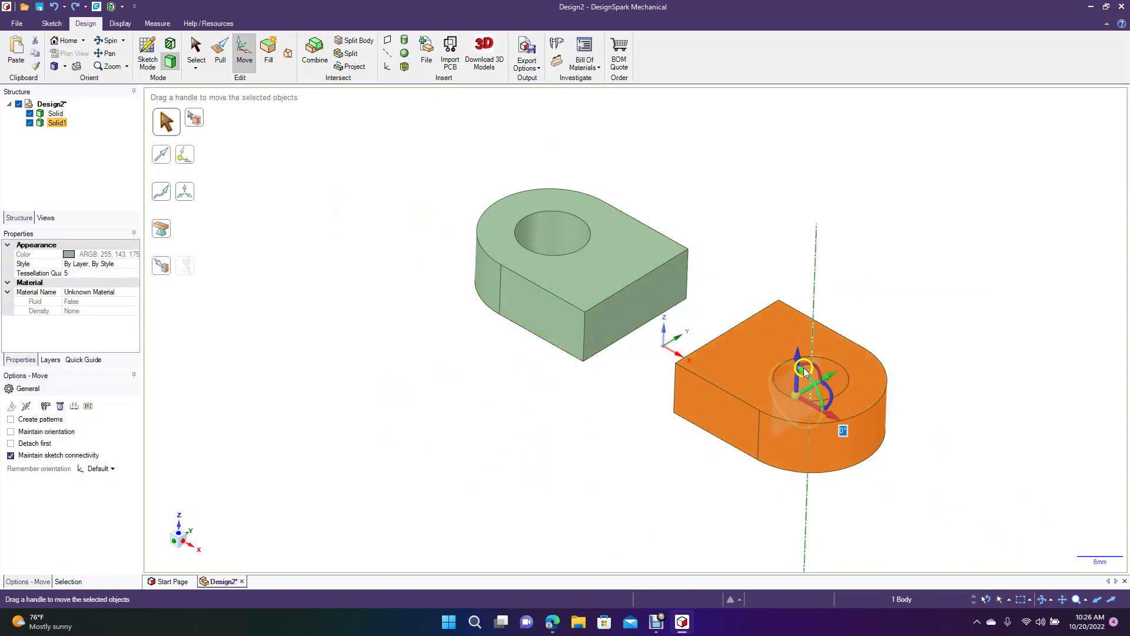
left_click_drag(810, 365, 786, 399)
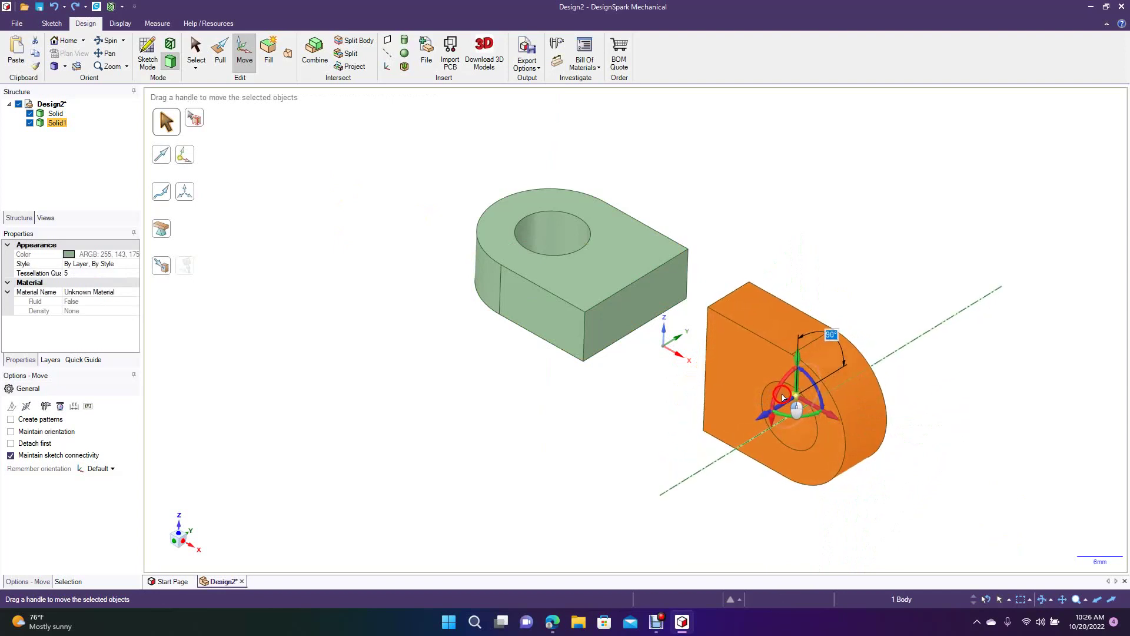
left_click(822, 260)
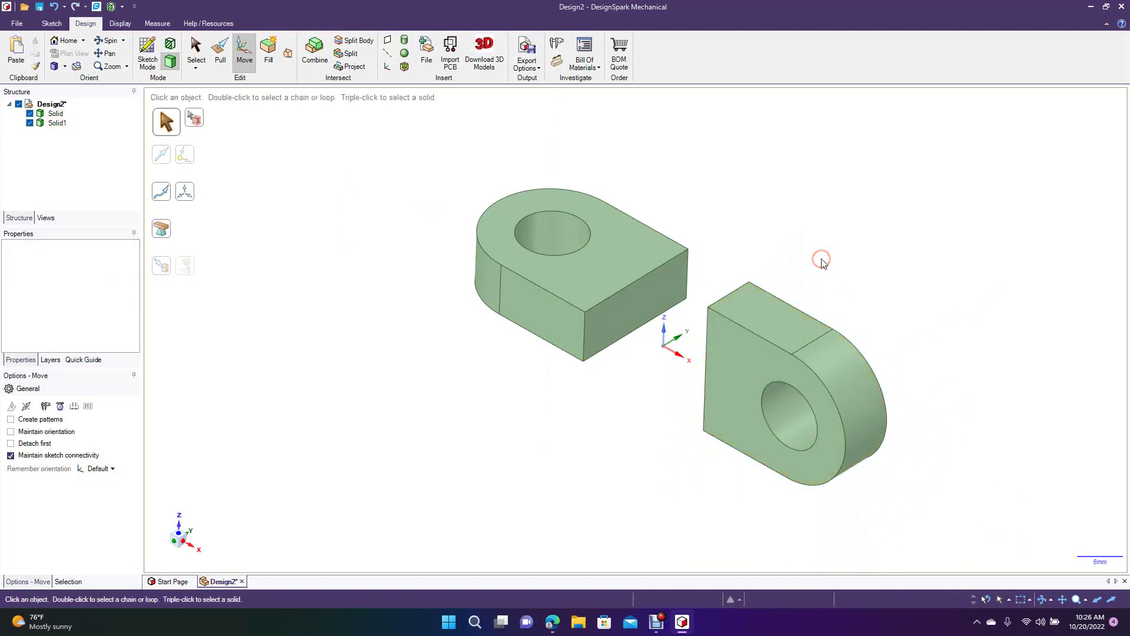
Step: Blend between the facing flat end faces of the two halves to join them into one twisted link
left_click(288, 54)
left_click(622, 307)
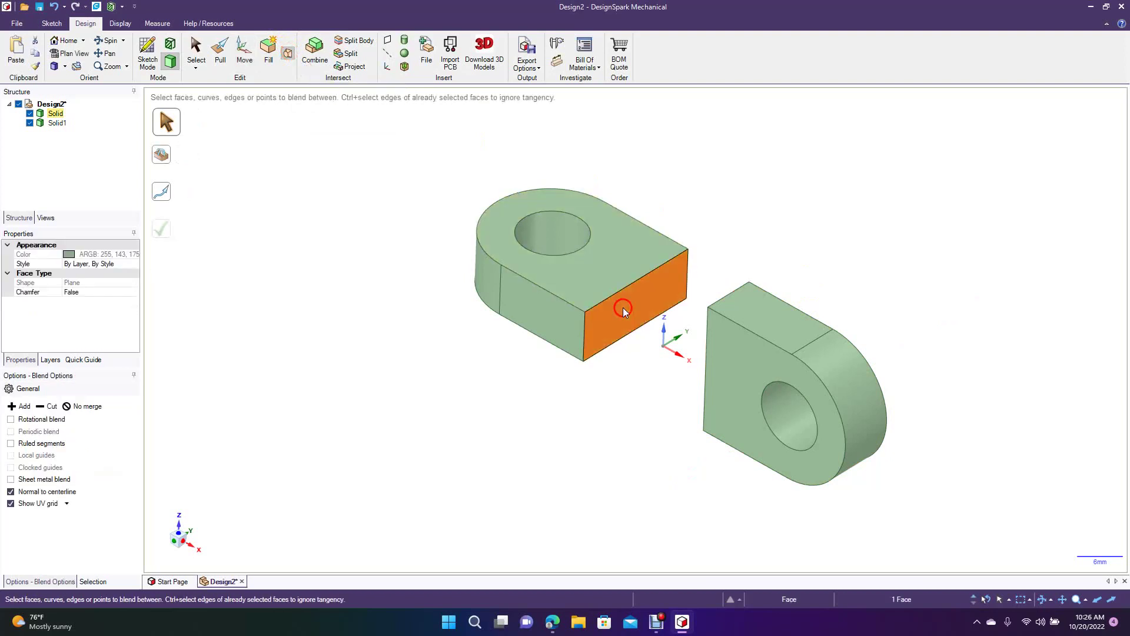
left_click(109, 42)
left_click_drag(341, 359, 431, 369)
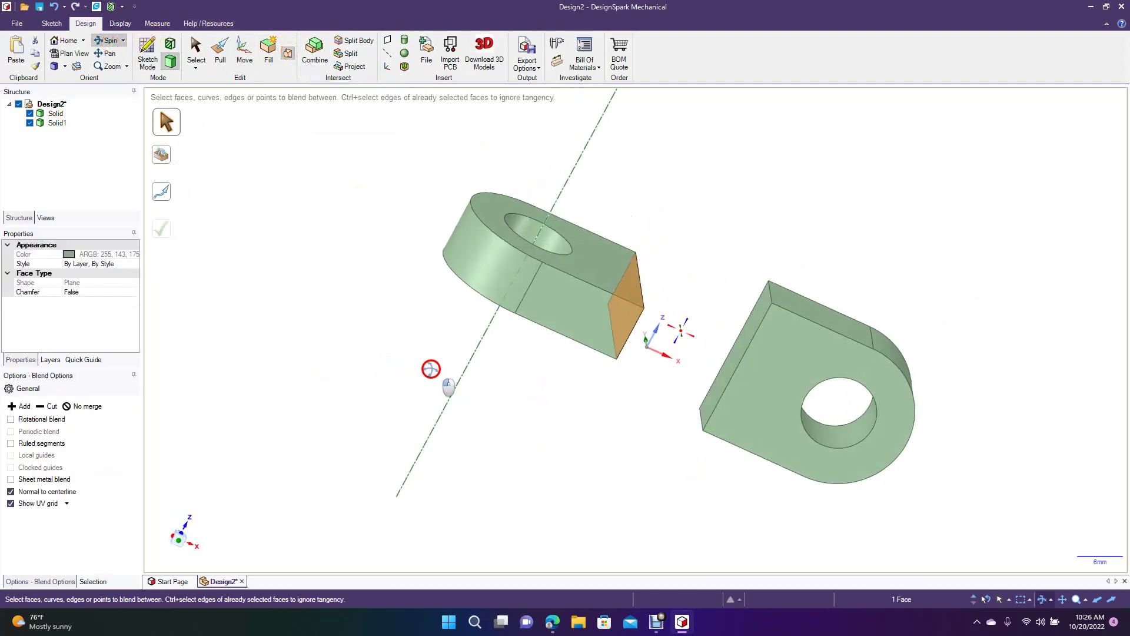
left_click(288, 56)
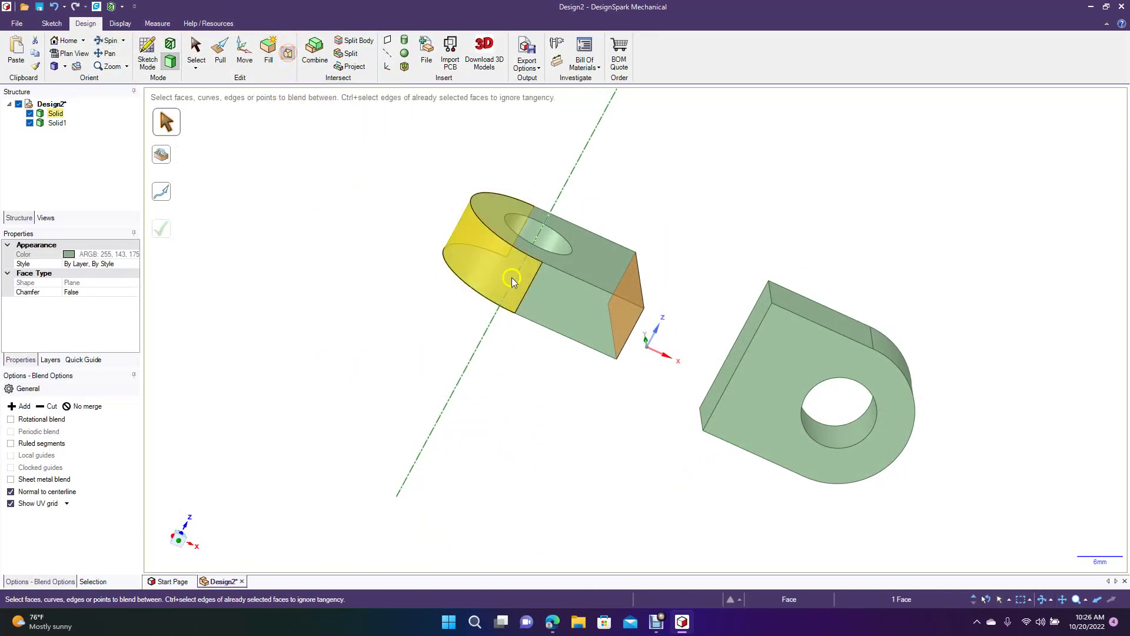
left_click(737, 355)
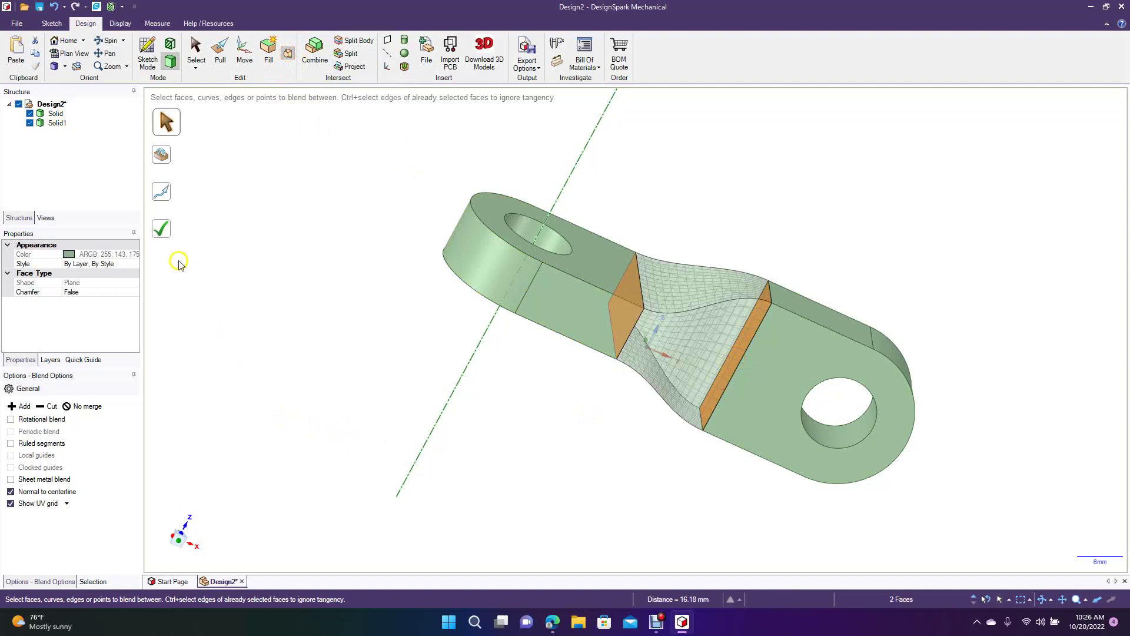
left_click(164, 232)
Step: Round the continuous outer edge loop running around the twisted link with a 0.5 mm radius
left_click(113, 41)
left_click_drag(282, 176, 180, 321)
left_click(220, 51)
left_click(600, 189)
left_click(625, 198)
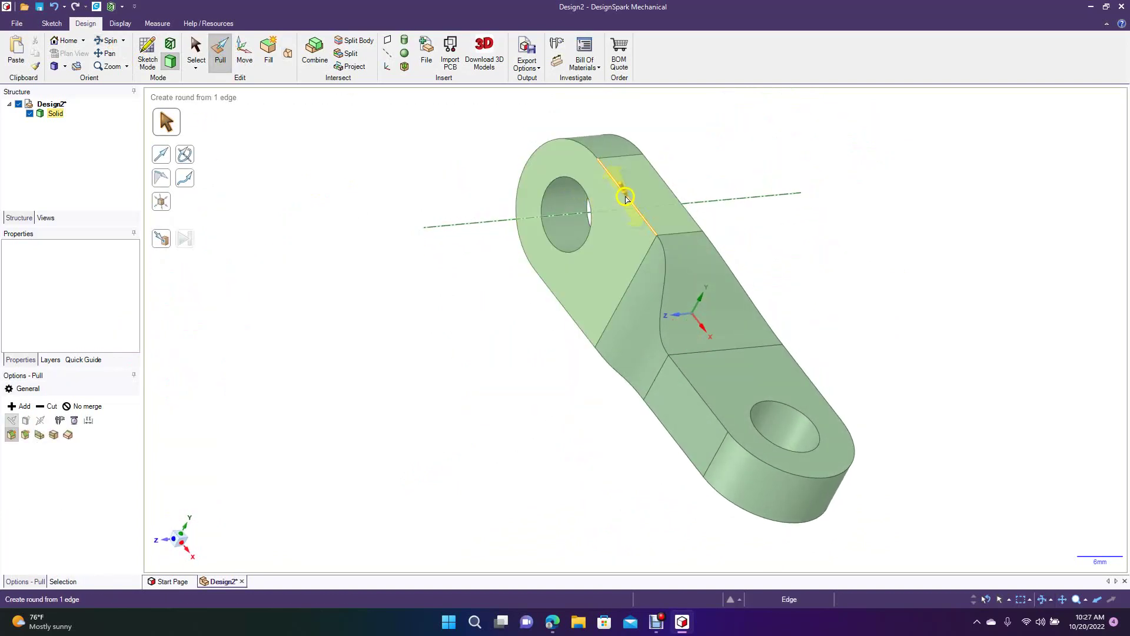
double_click(625, 198)
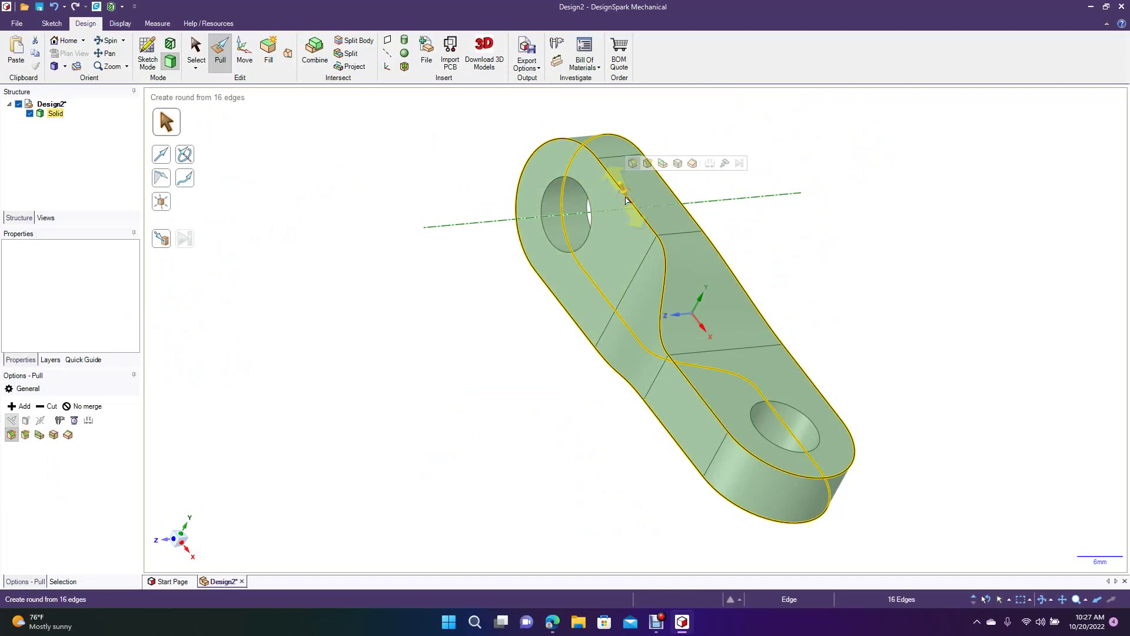
key("space")
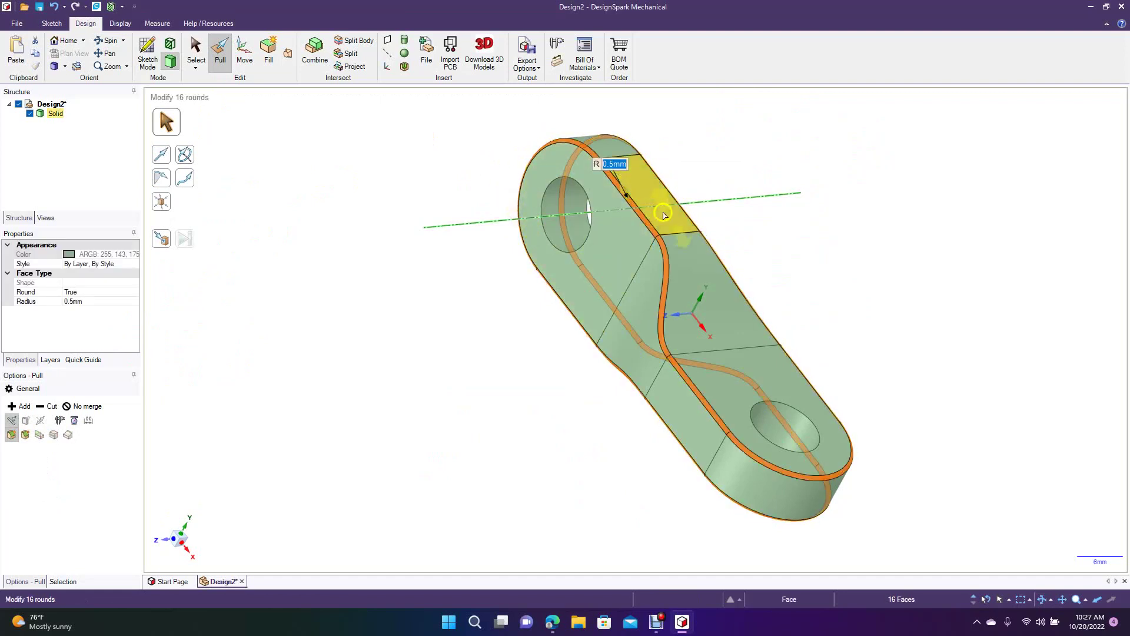
left_click(434, 157)
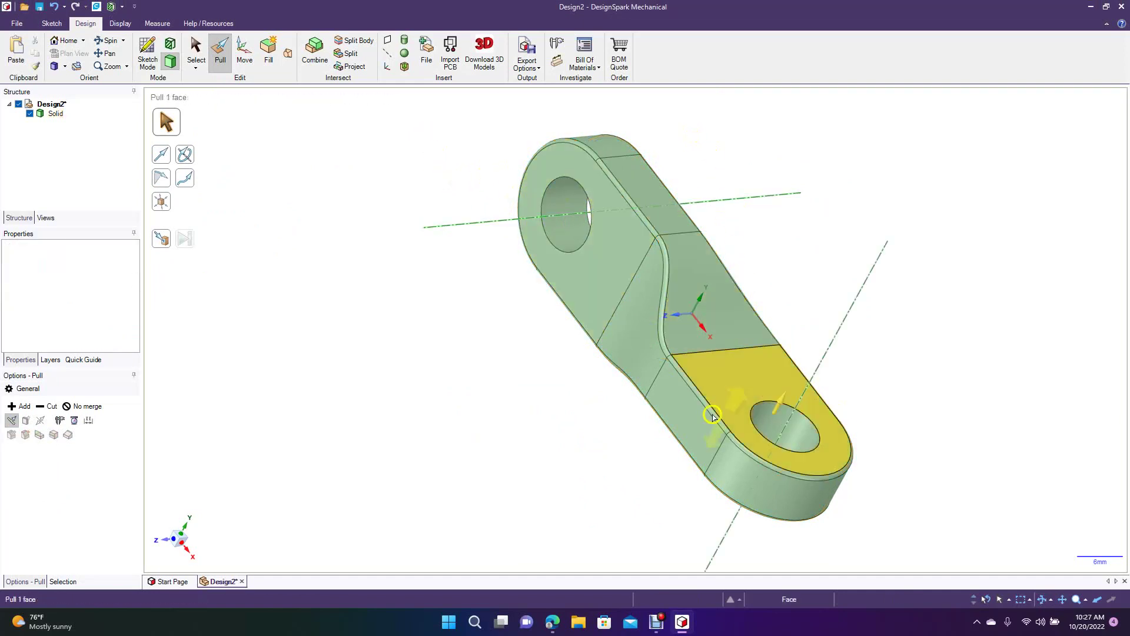
Step: Round the facing rim edges of both holes with a 0.5 mm radius
left_click(583, 239)
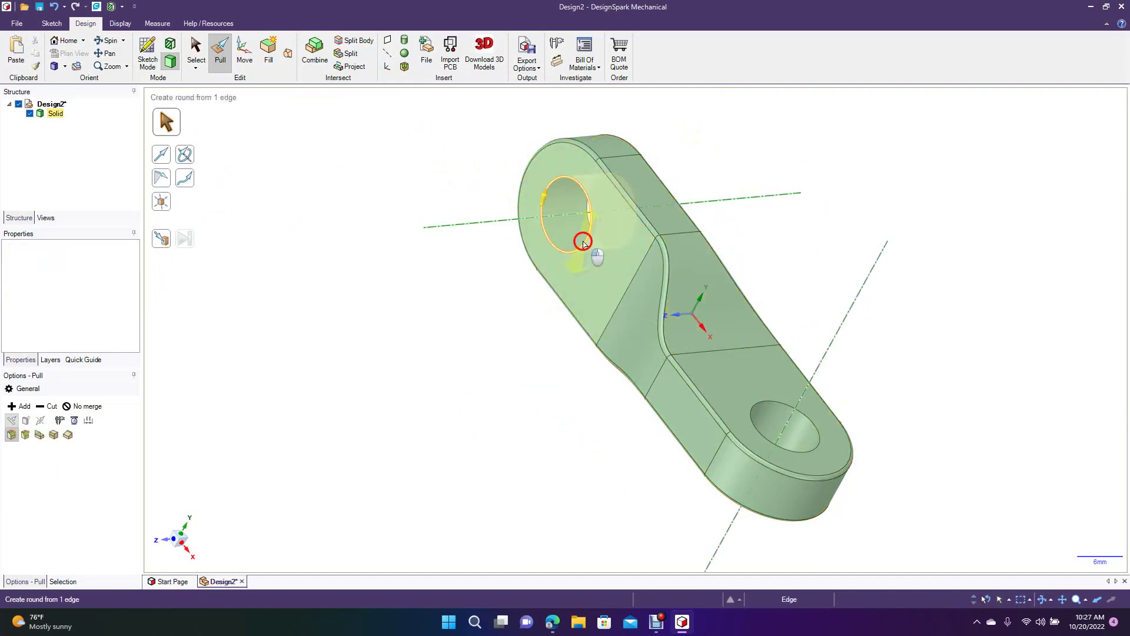
left_click(754, 419, "ctrl")
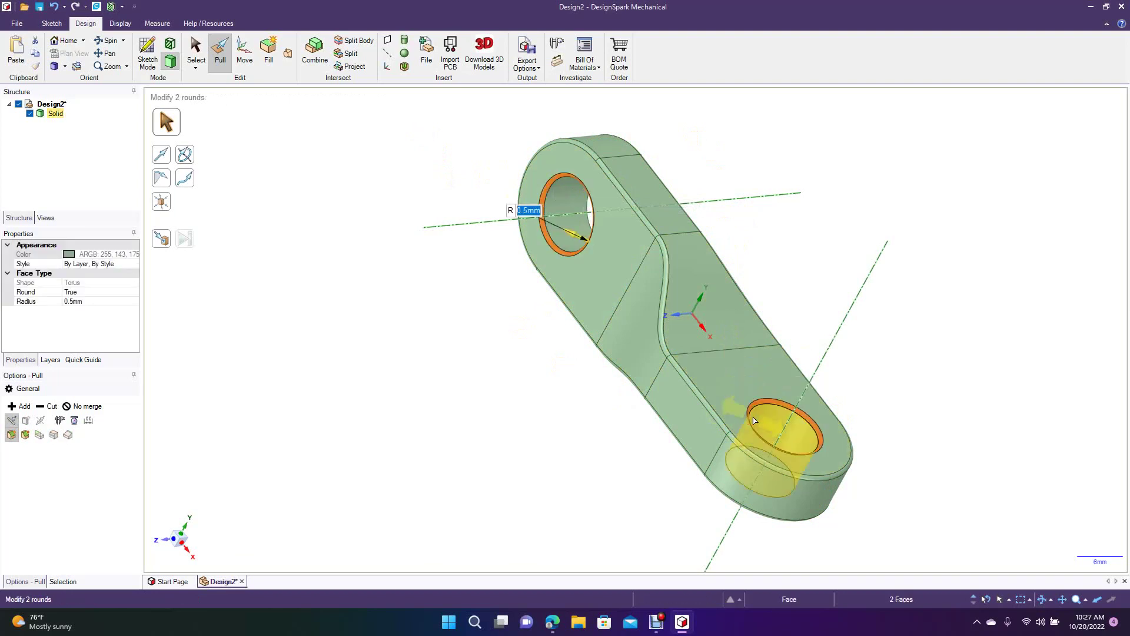
left_click(471, 390)
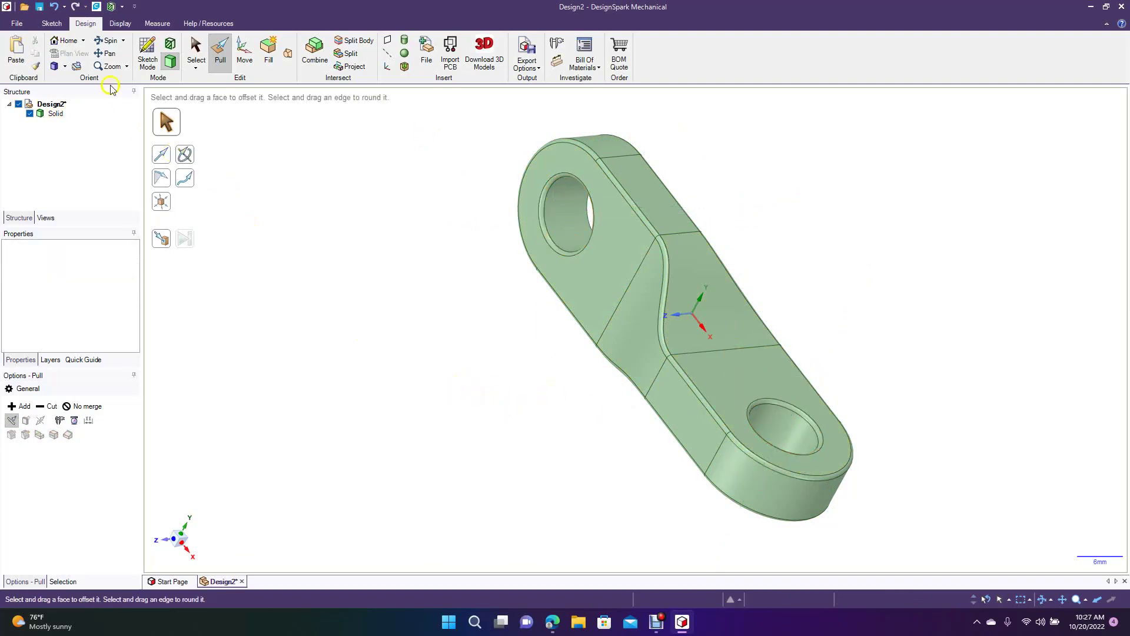
Step: Round the rim edges of both holes on the opposite side of the link
left_click(109, 41)
left_click_drag(418, 363, 130, 270)
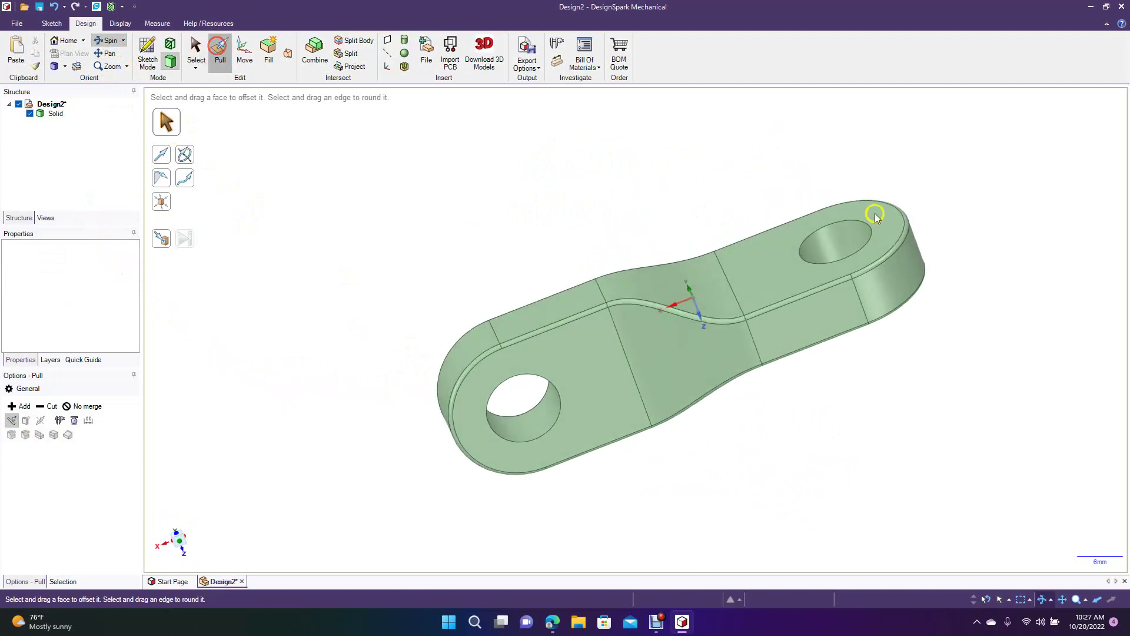
left_click(814, 265)
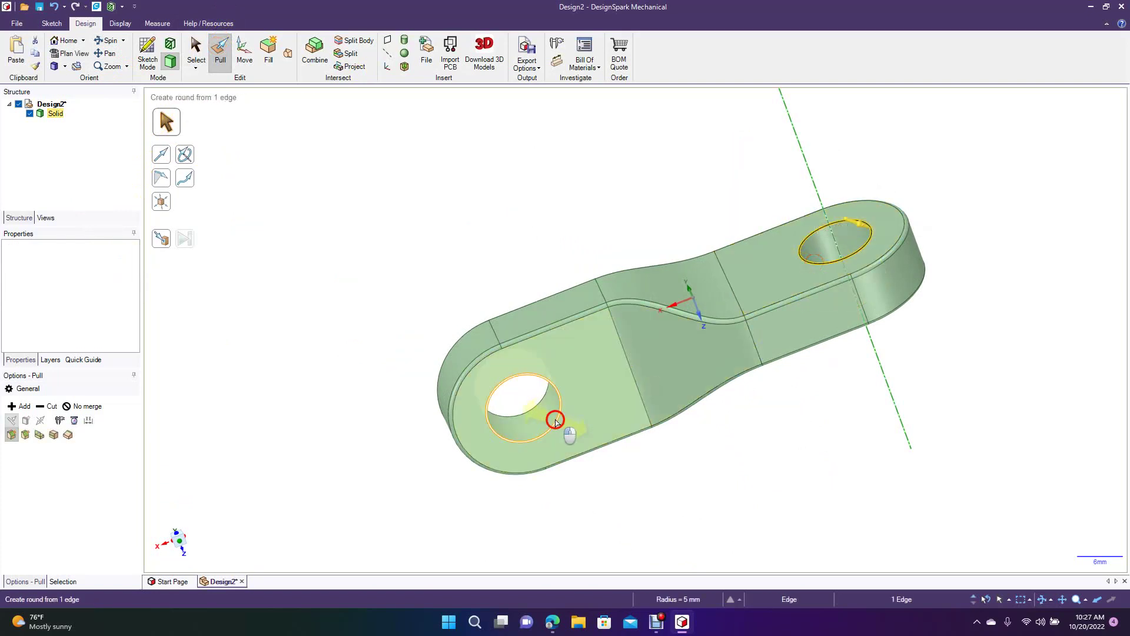
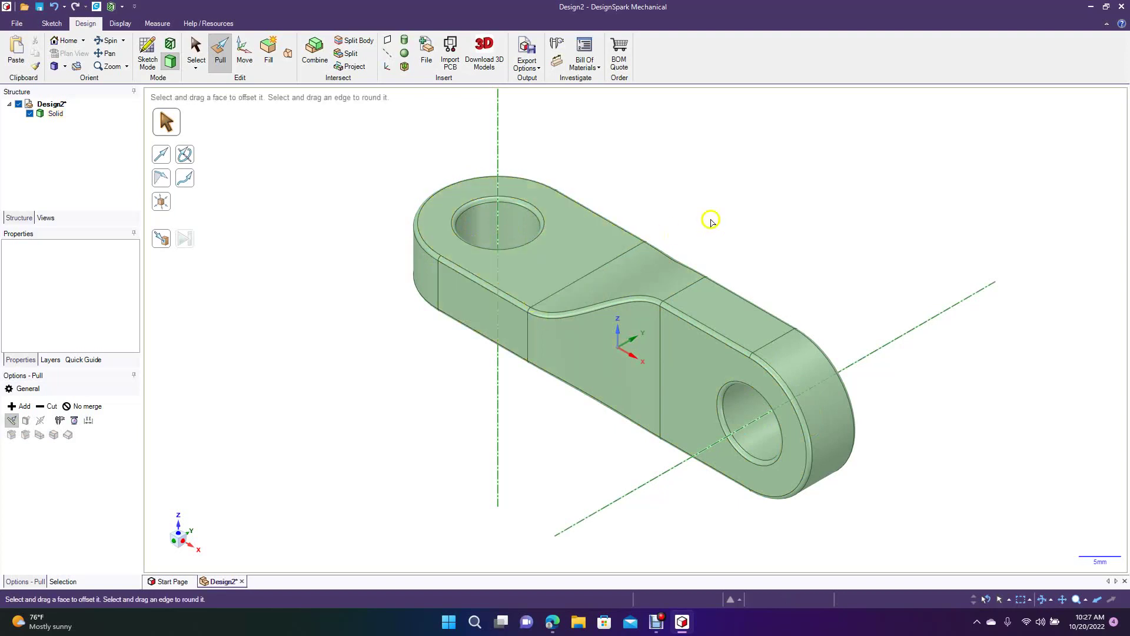
left_click(612, 277)
left_click(674, 248)
left_click(584, 286)
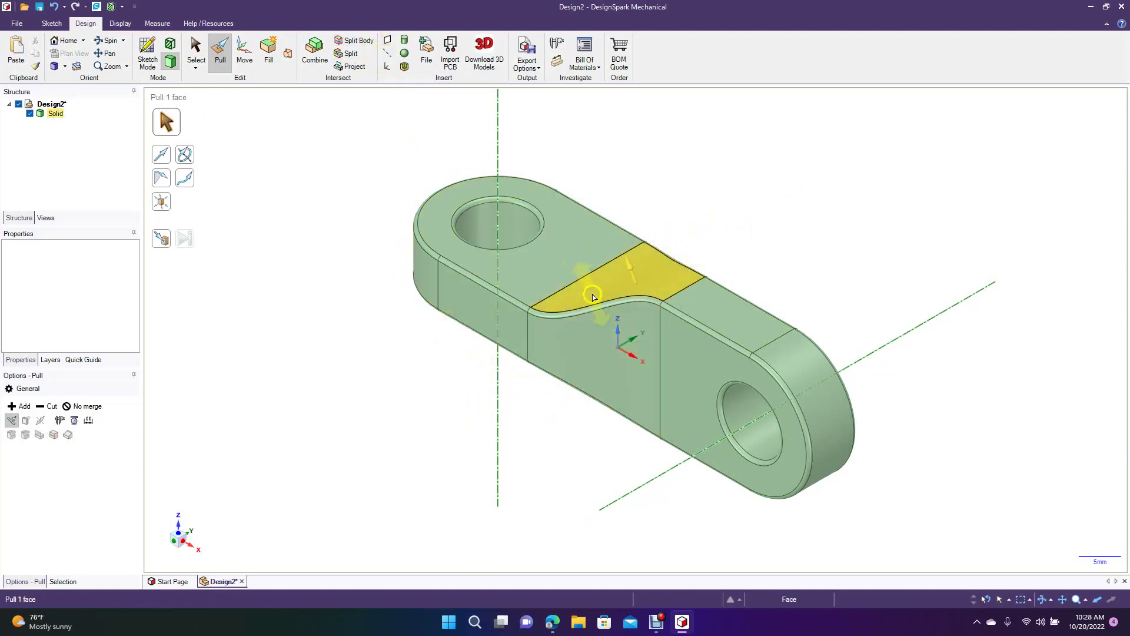
key("Escape")
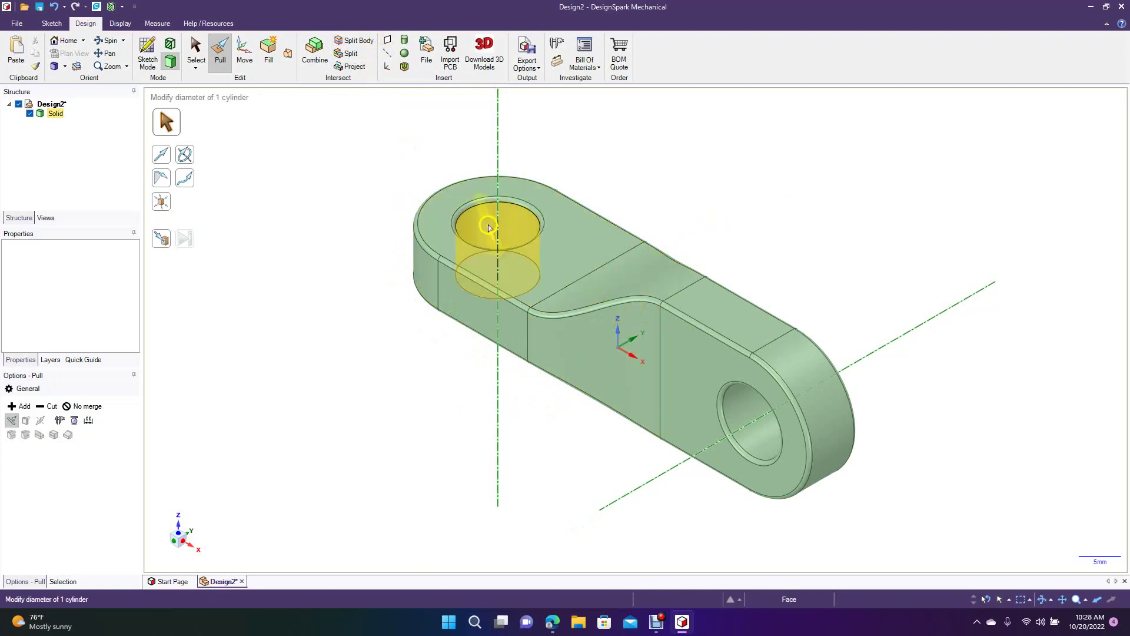
left_click(611, 303)
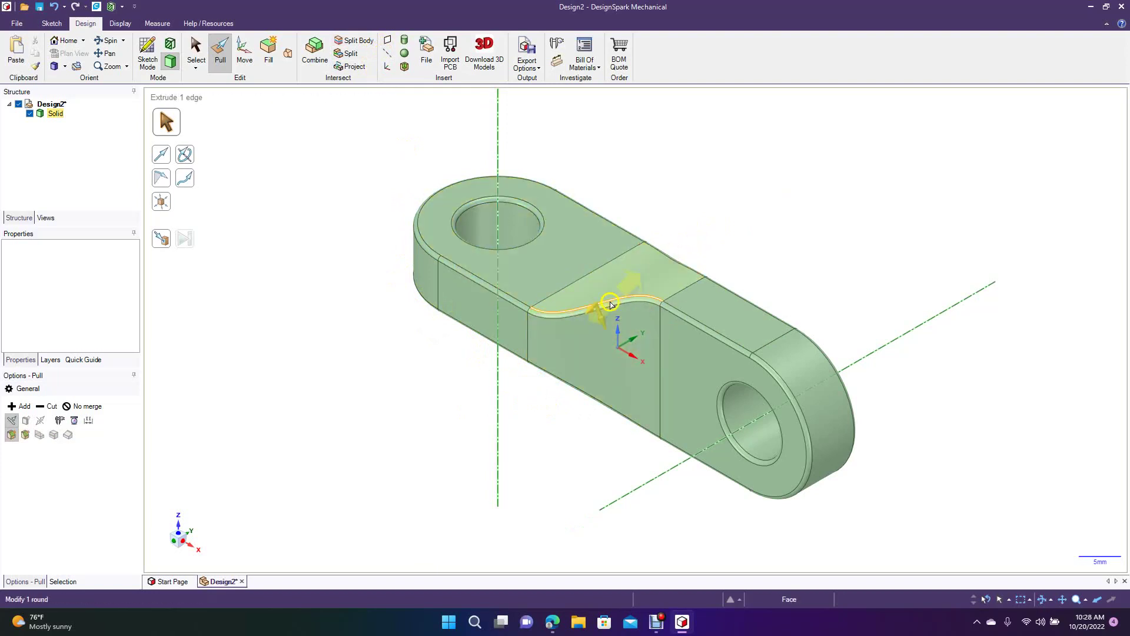
key("Escape")
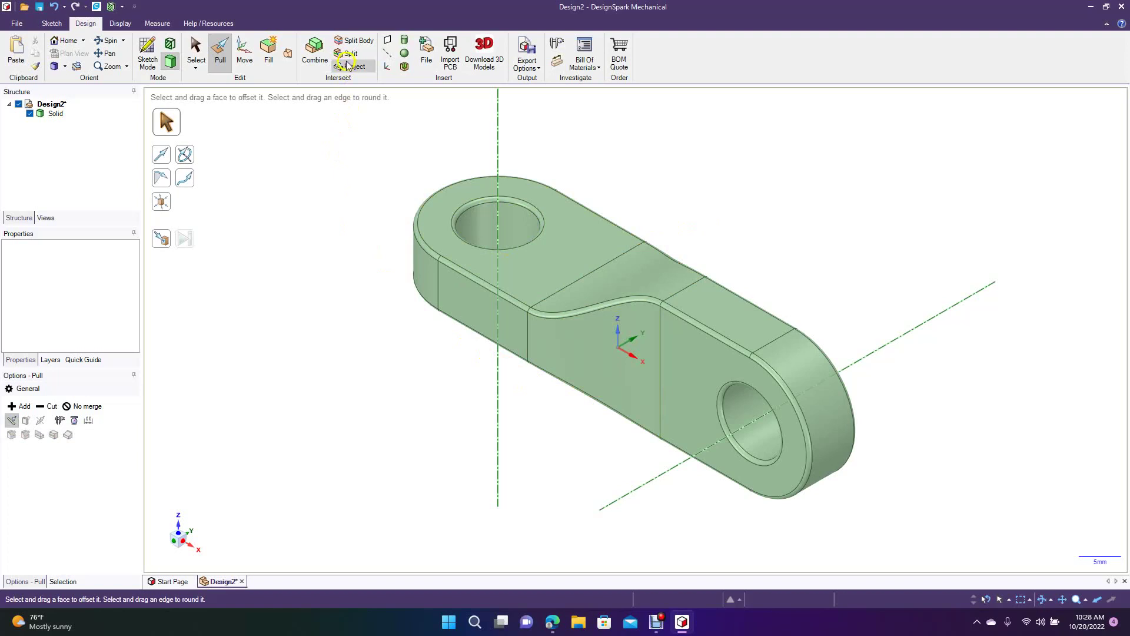
left_click(441, 243)
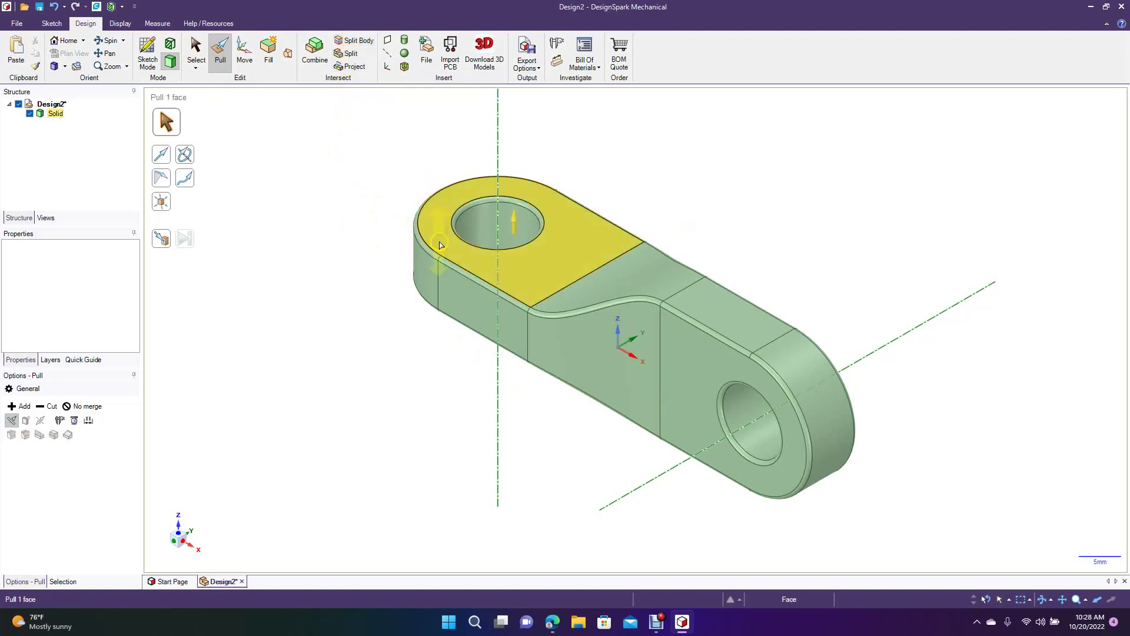
left_click(348, 347)
left_click(548, 338)
left_click(691, 254)
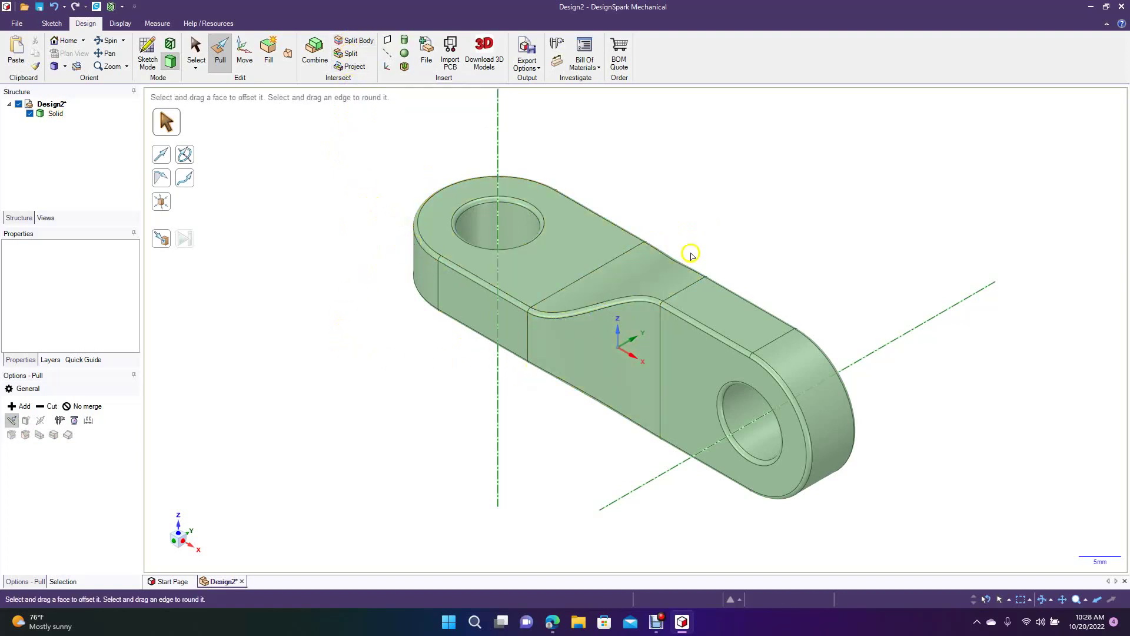
left_click(518, 250)
left_click(489, 475)
left_click(681, 424)
left_click(728, 364)
left_click(633, 299)
left_click(726, 211)
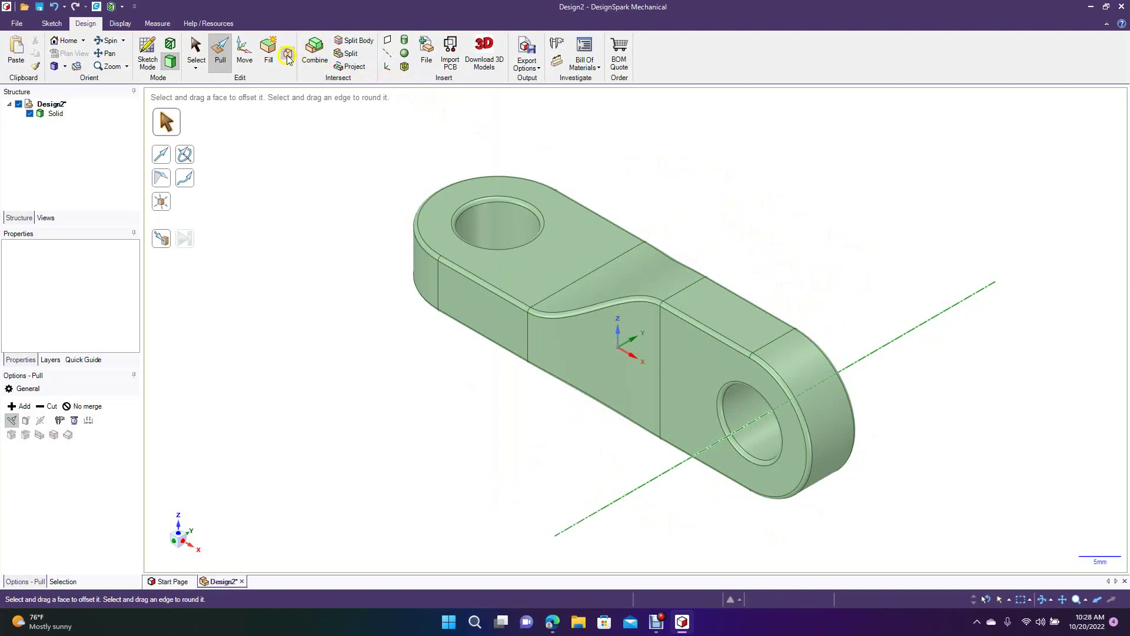
left_click(567, 288)
left_click(665, 350)
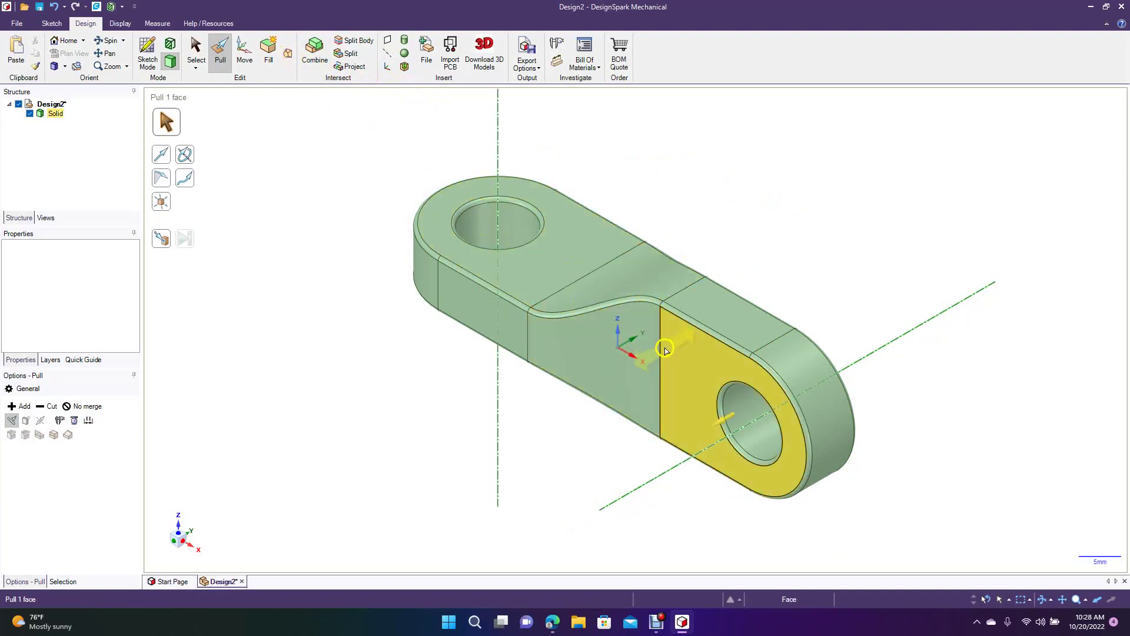
key("Escape")
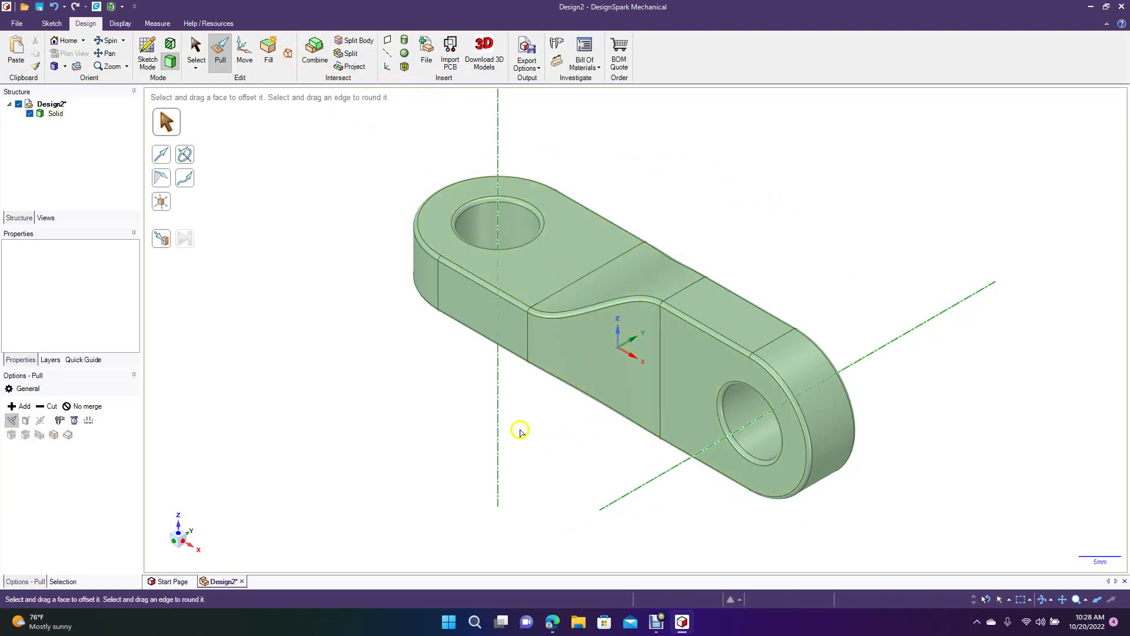
Step: Select the axis line running through the horizontal hole
left_click(111, 41)
mouse_move(287, 180)
left_mouse_down()
mouse_move(335, 277)
mouse_move(204, 278)
mouse_move(255, 219)
mouse_move(136, 224)
mouse_move(328, 136)
mouse_move(361, 68)
mouse_move(310, 190)
mouse_move(264, 184)
mouse_move(288, 169)
mouse_move(280, 209)
mouse_move(292, 196)
mouse_move(282, 175)
mouse_move(289, 186)
left_mouse_up()
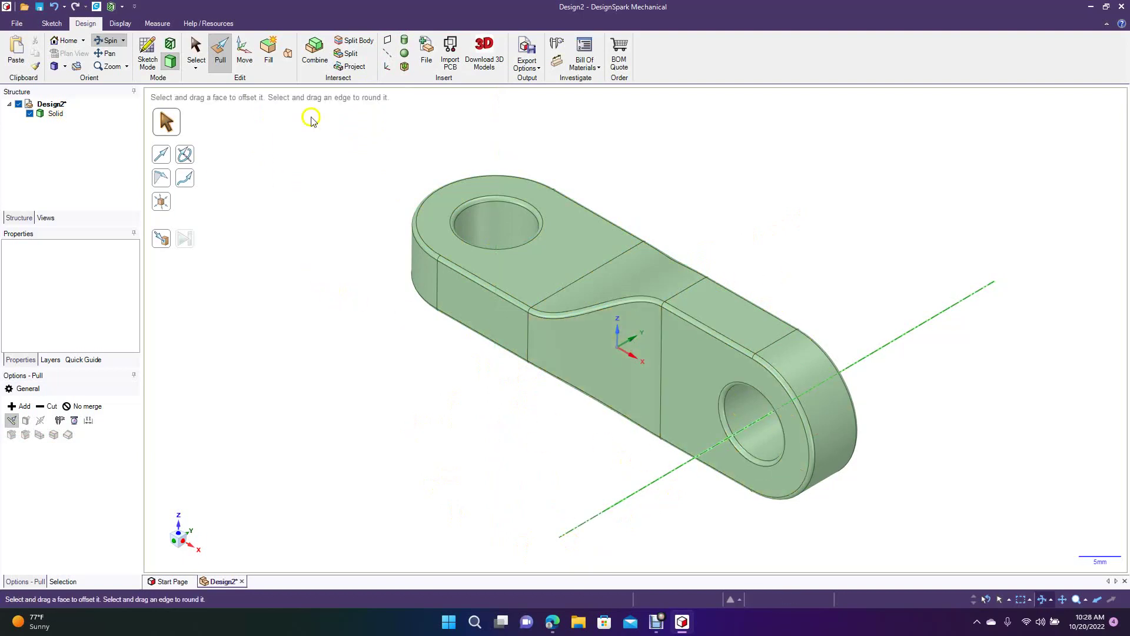
left_click(196, 50)
left_click(883, 346)
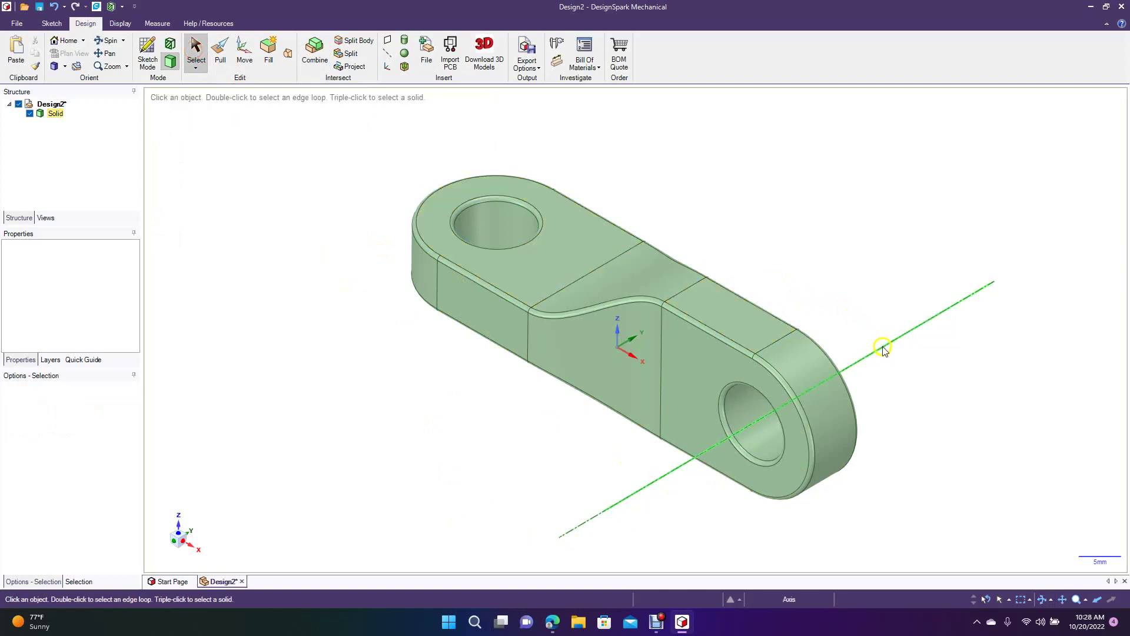